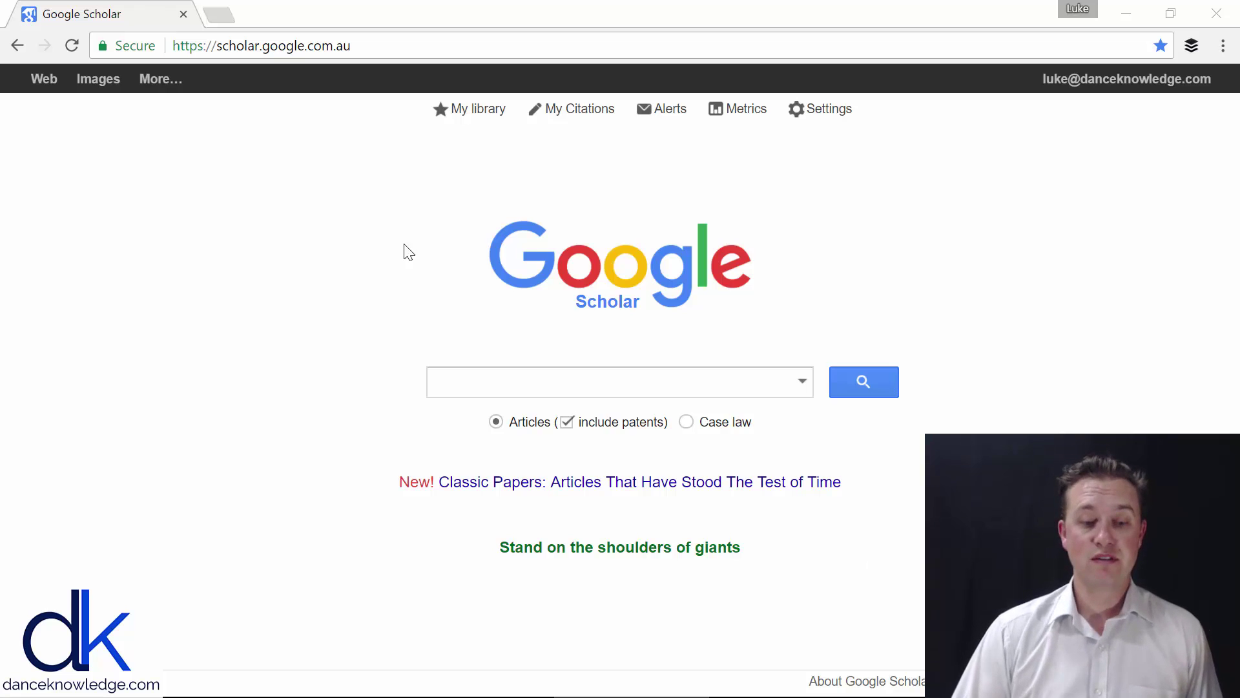
- Run a Google Scholar search for 'dancer leg alignment turnout'
left_click_drag(217, 45, 360, 50)
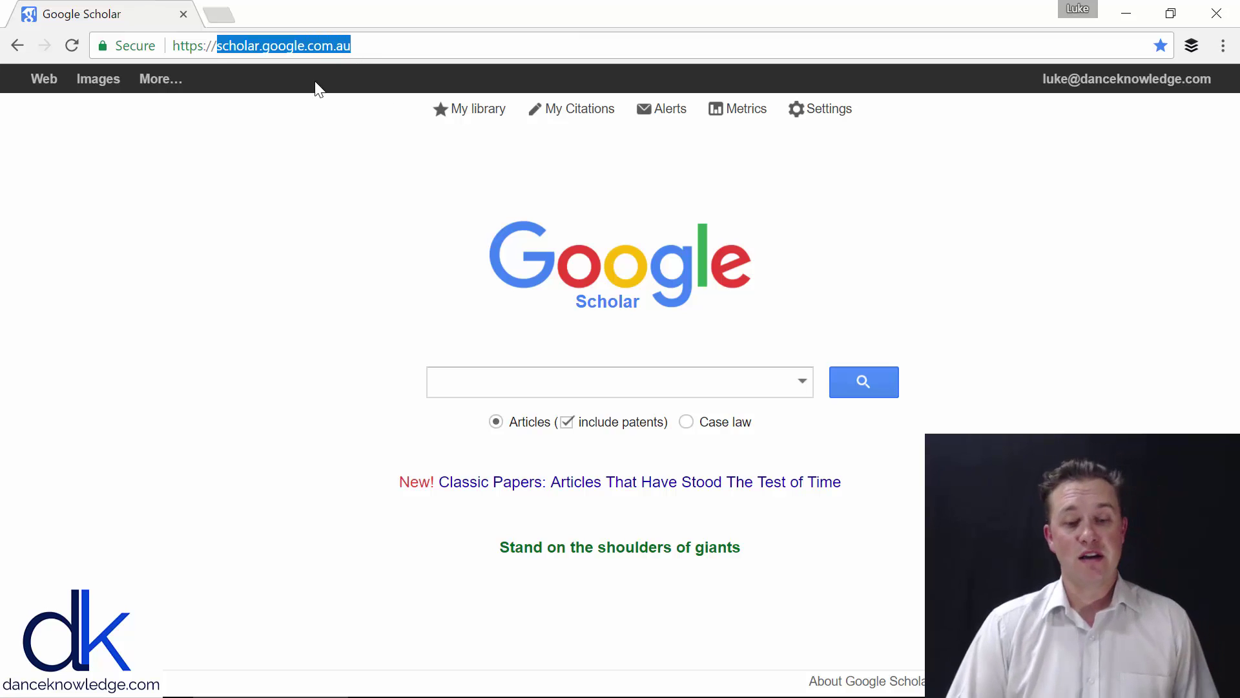
left_click(386, 45)
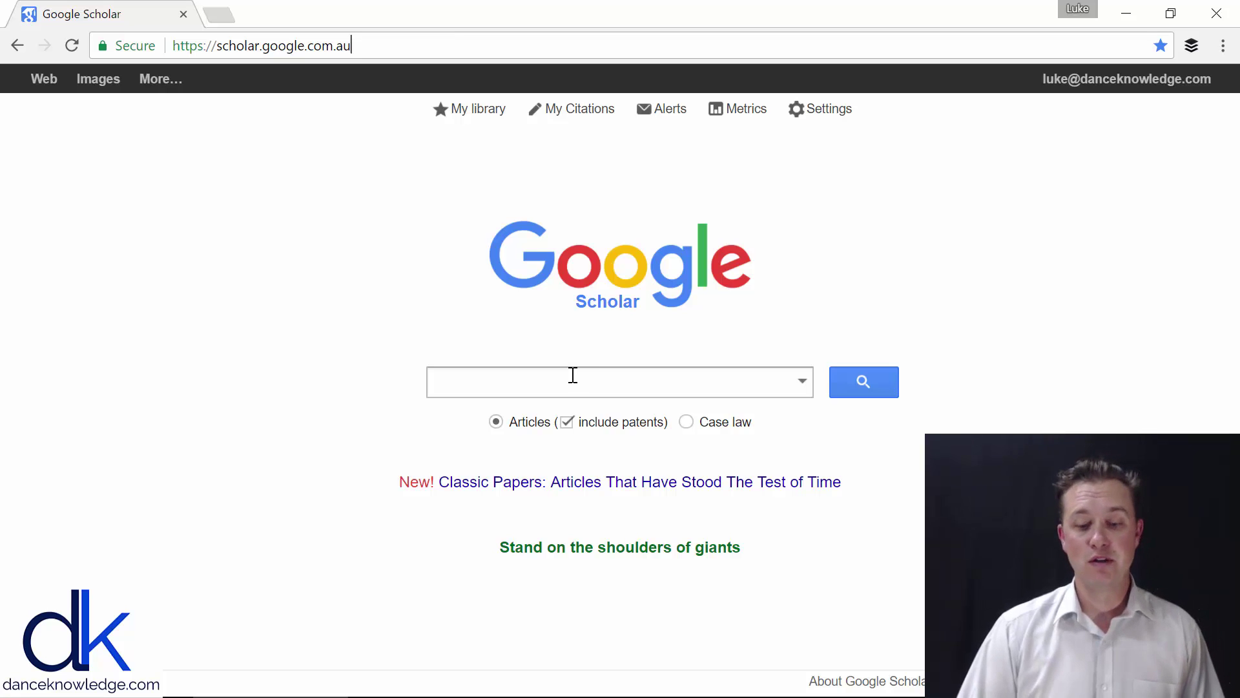
left_click(573, 375)
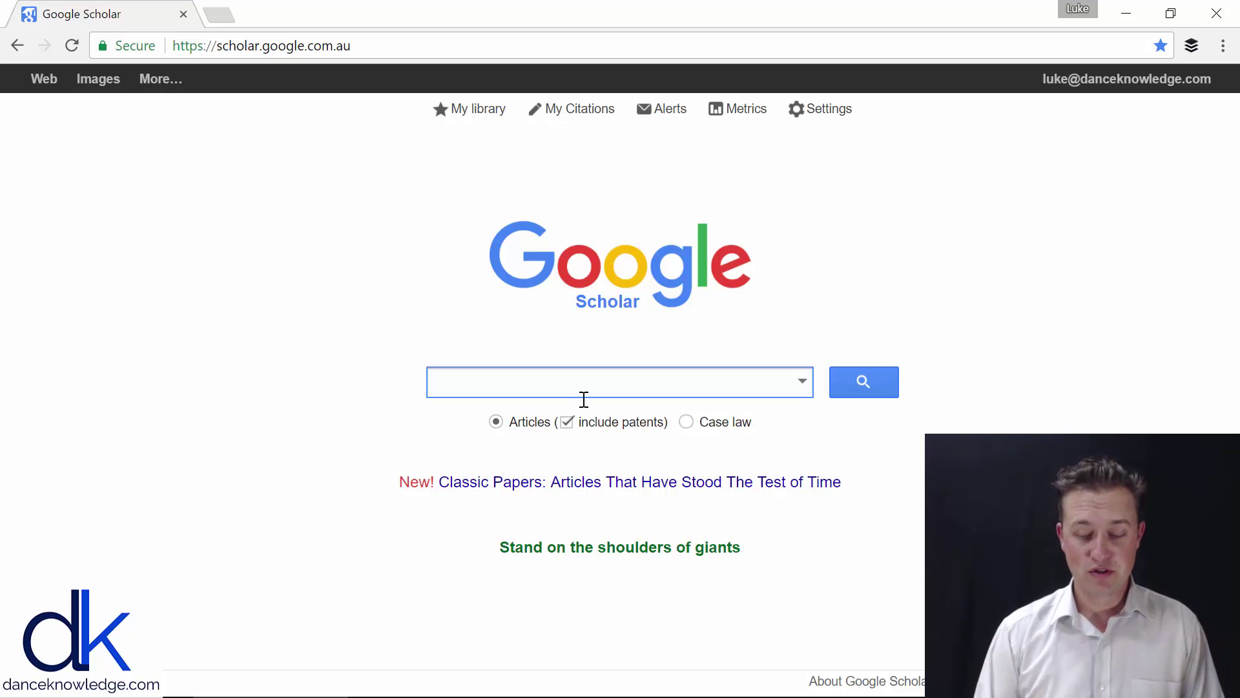
type("dan")
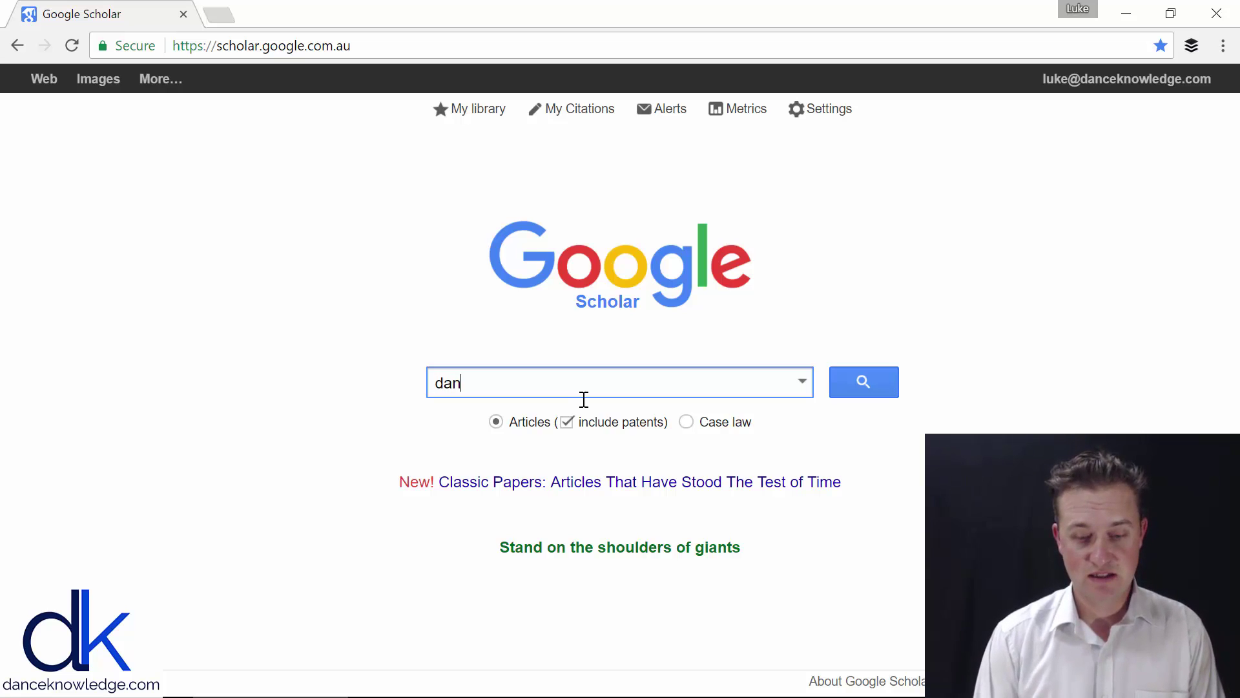
type("cer leg")
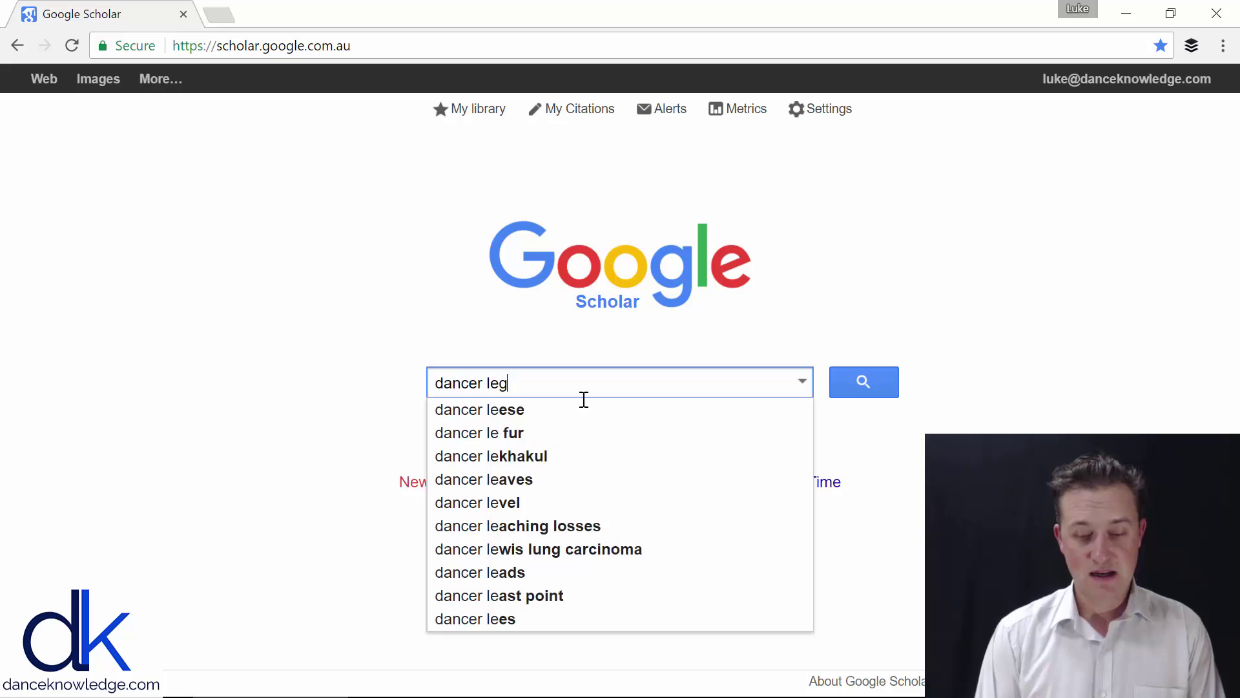
type(" ali")
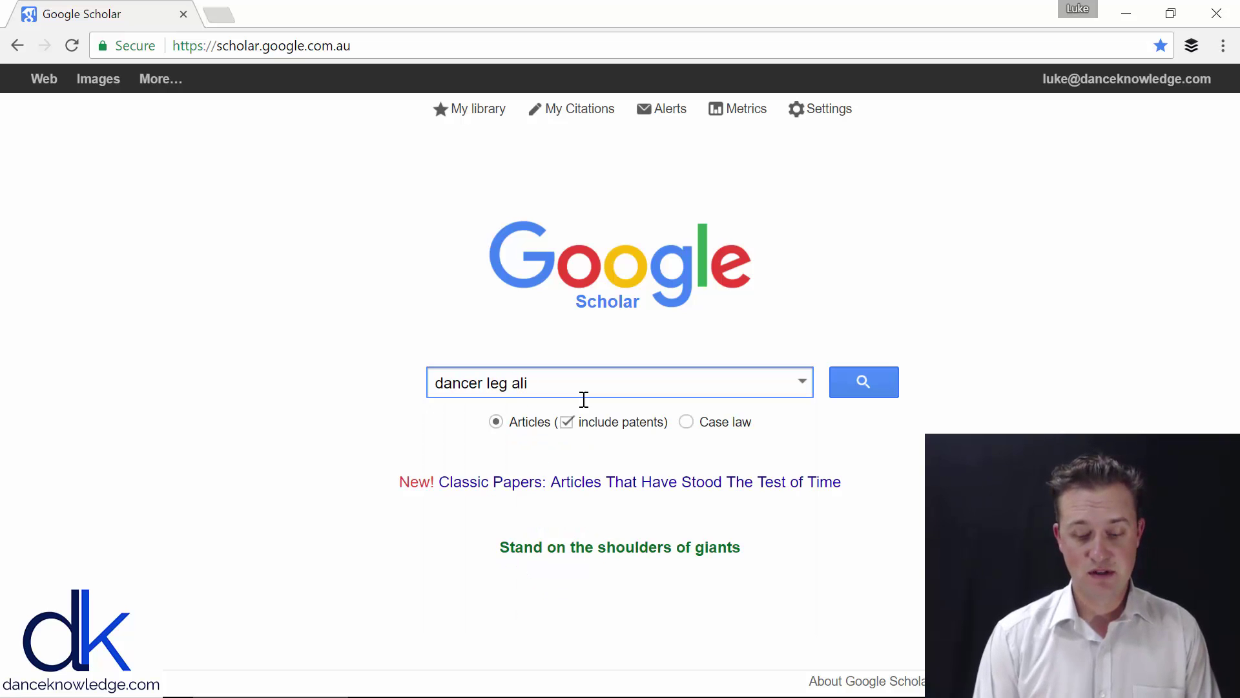
type("gnmen")
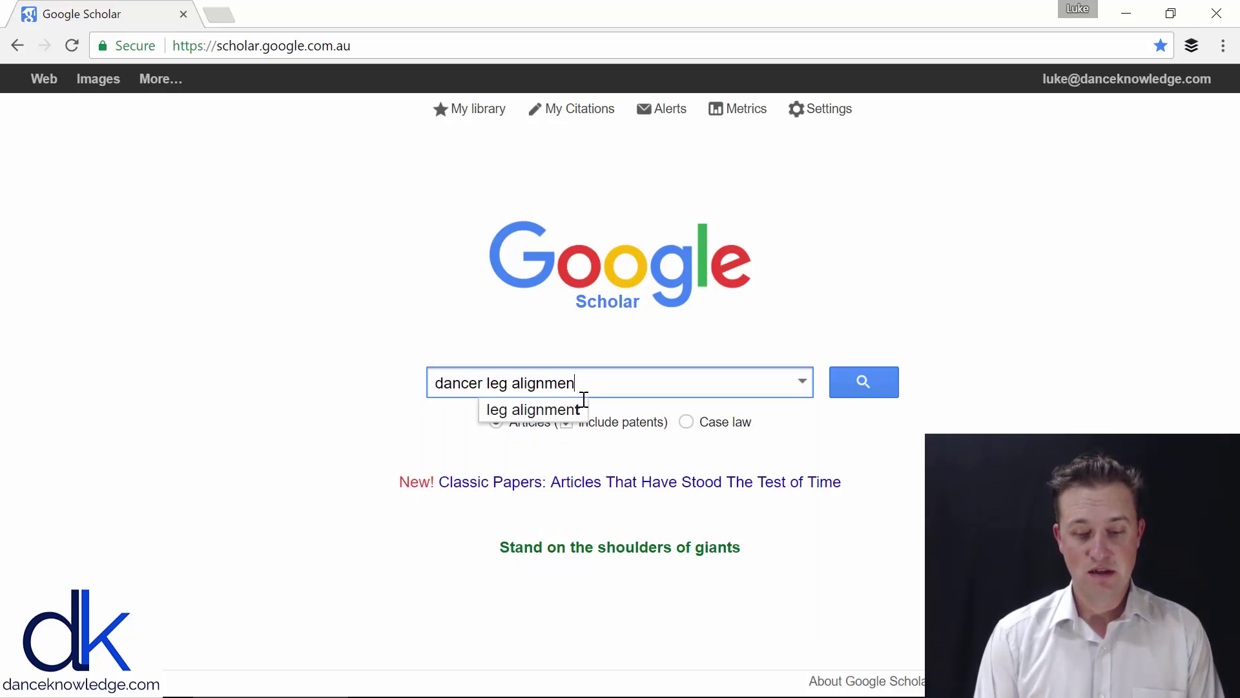
type("t turnout")
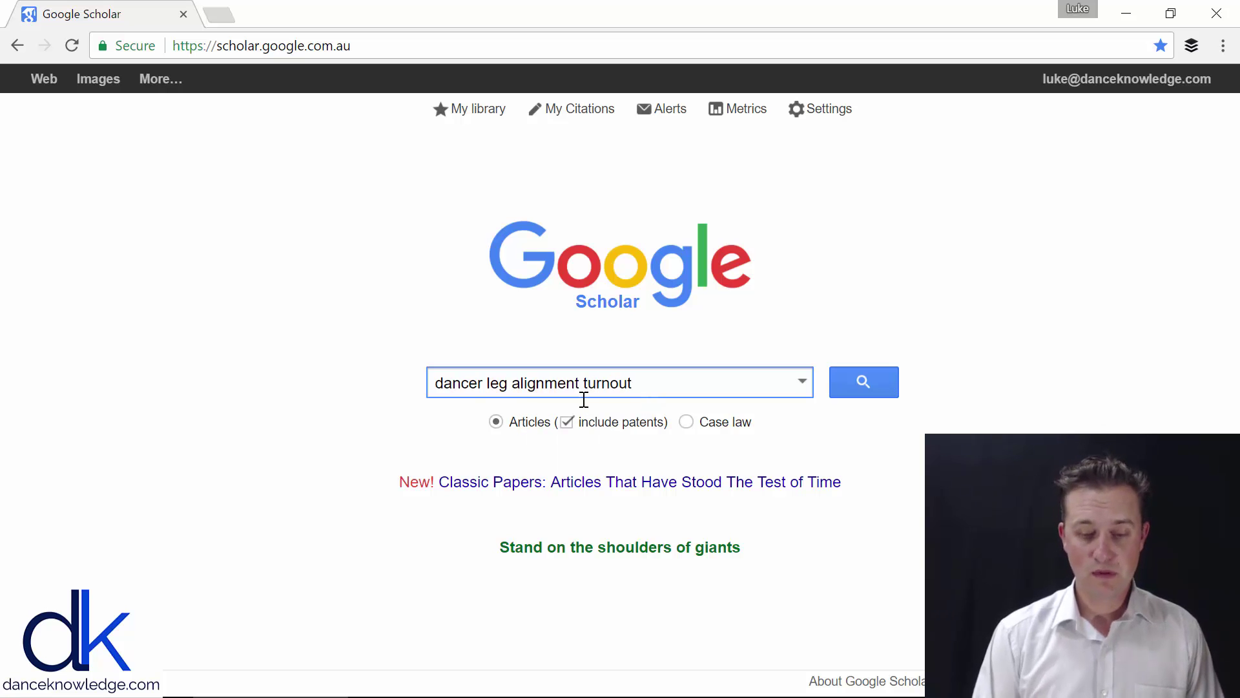
key("Return")
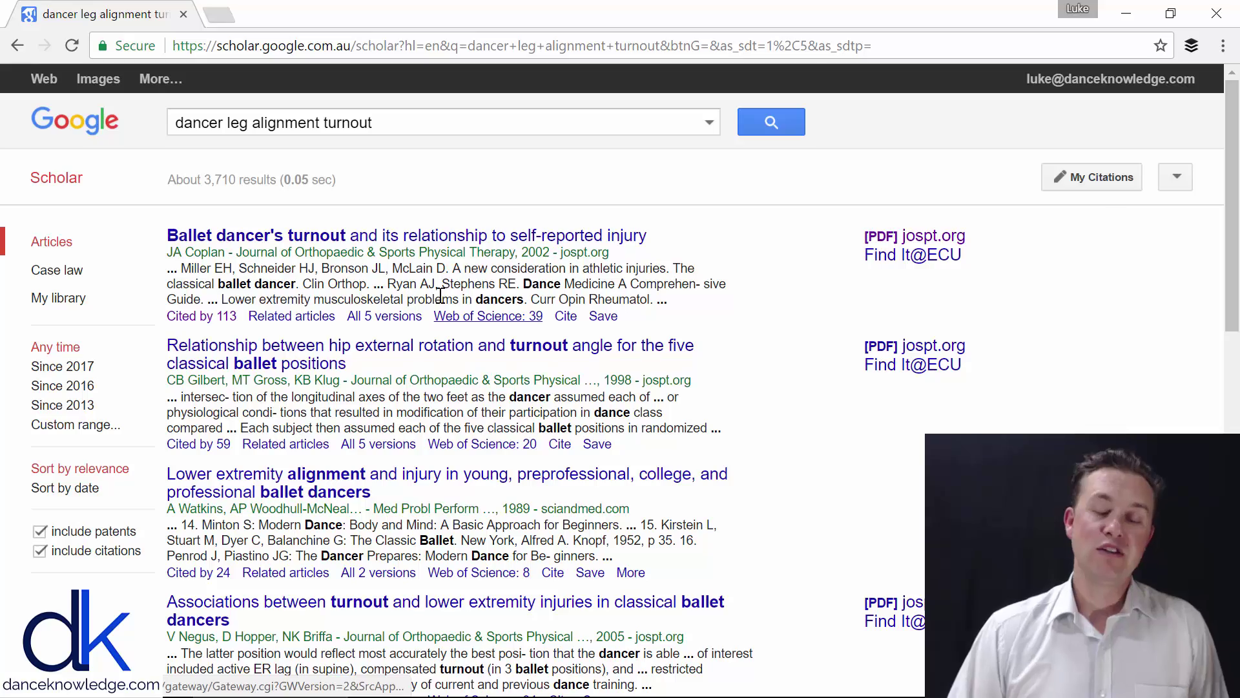
- Highlight the first result's title, authors and 2002 publication year while browsing the results
scroll(431, 382, "down", 1)
scroll(431, 382, "down", 8)
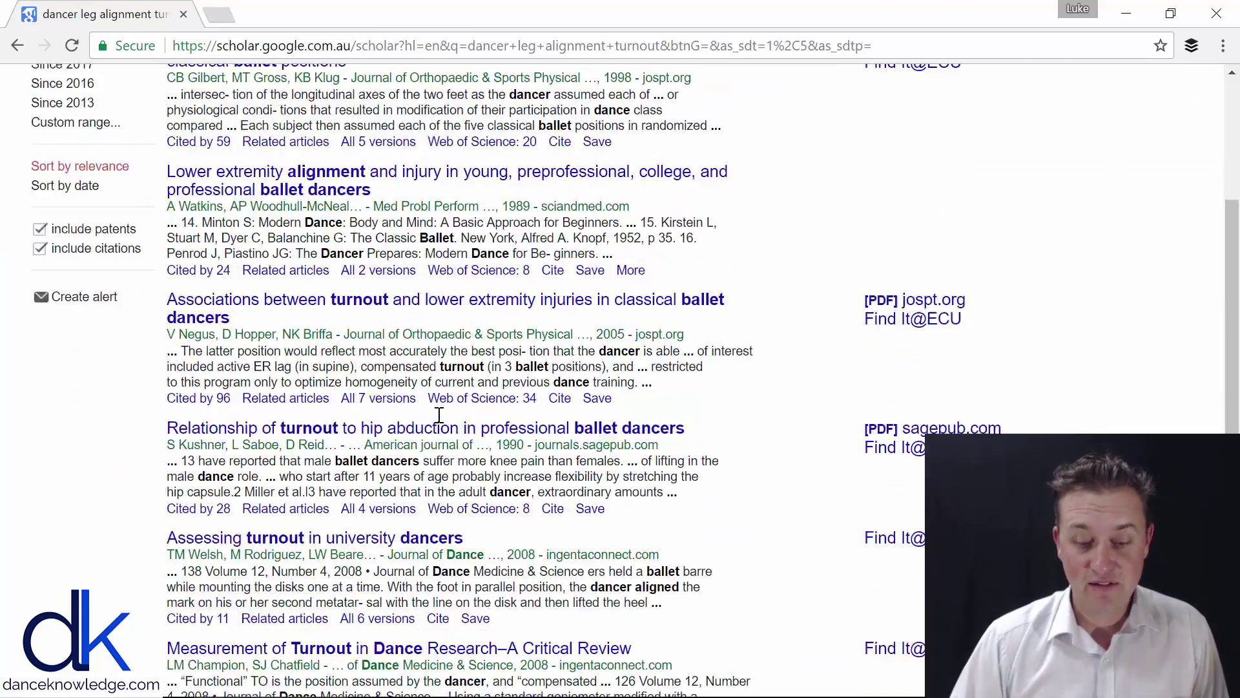
scroll(462, 414, "up", 9)
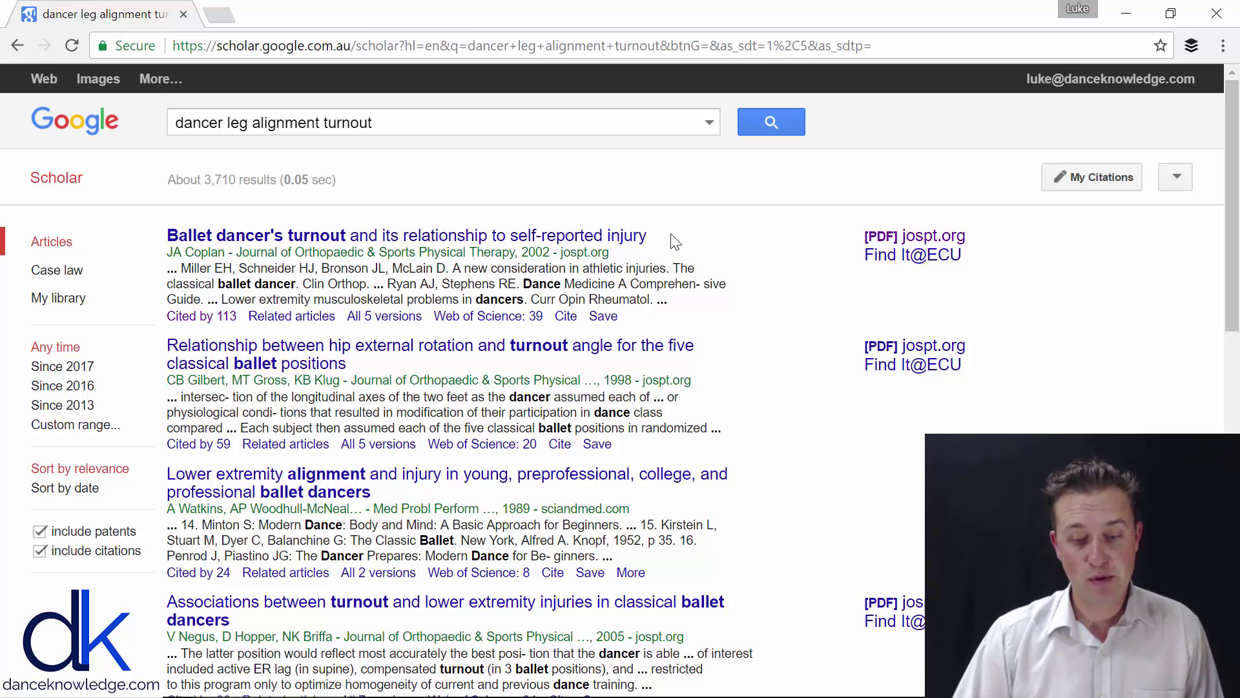
left_click_drag(651, 236, 165, 234)
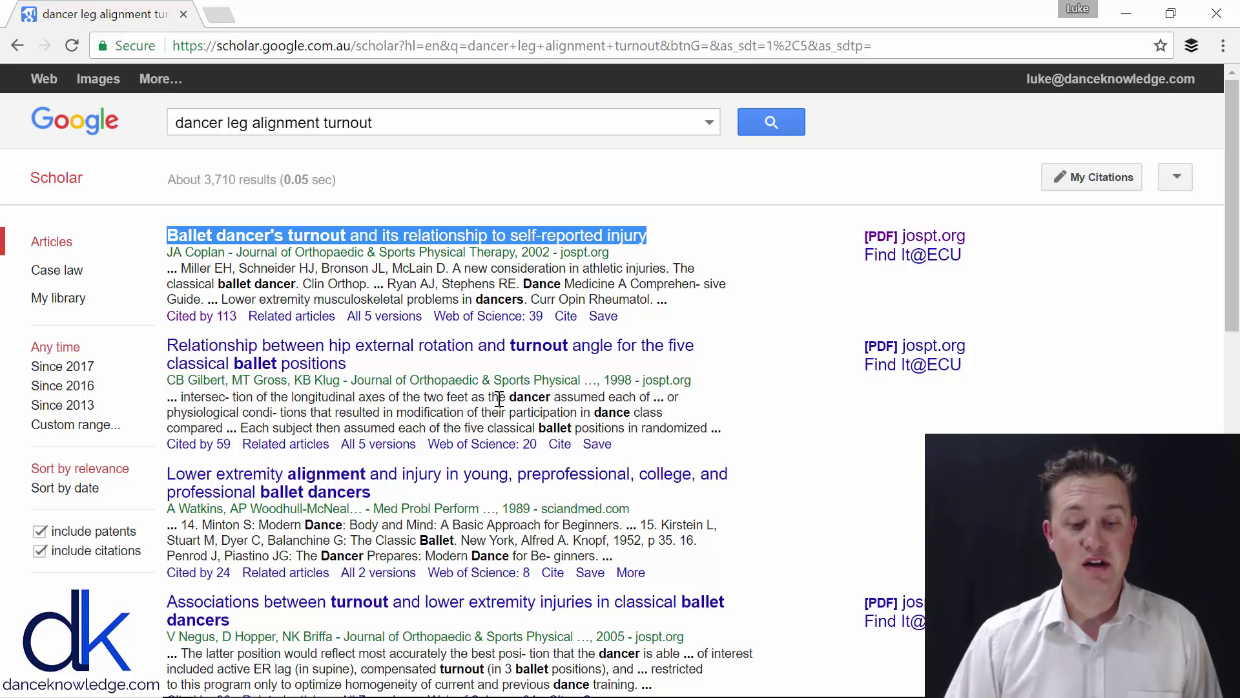
left_click_drag(220, 253, 519, 255)
double_click(537, 253)
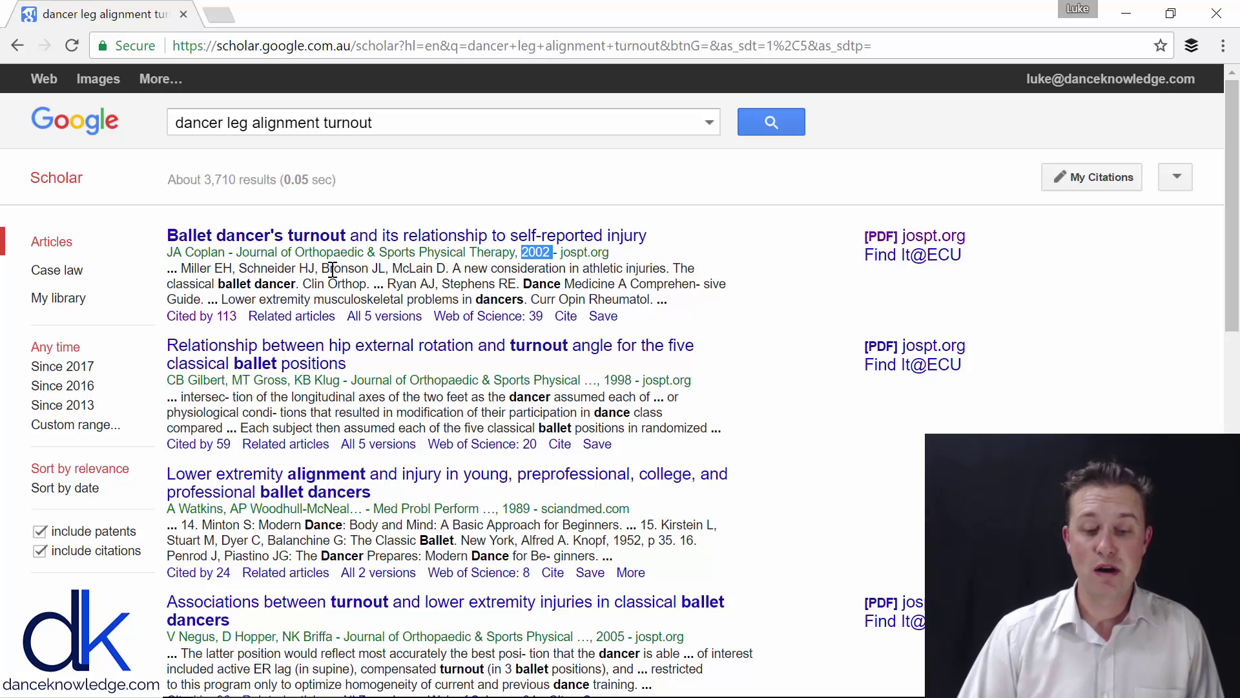
scroll(332, 270, "down", 4)
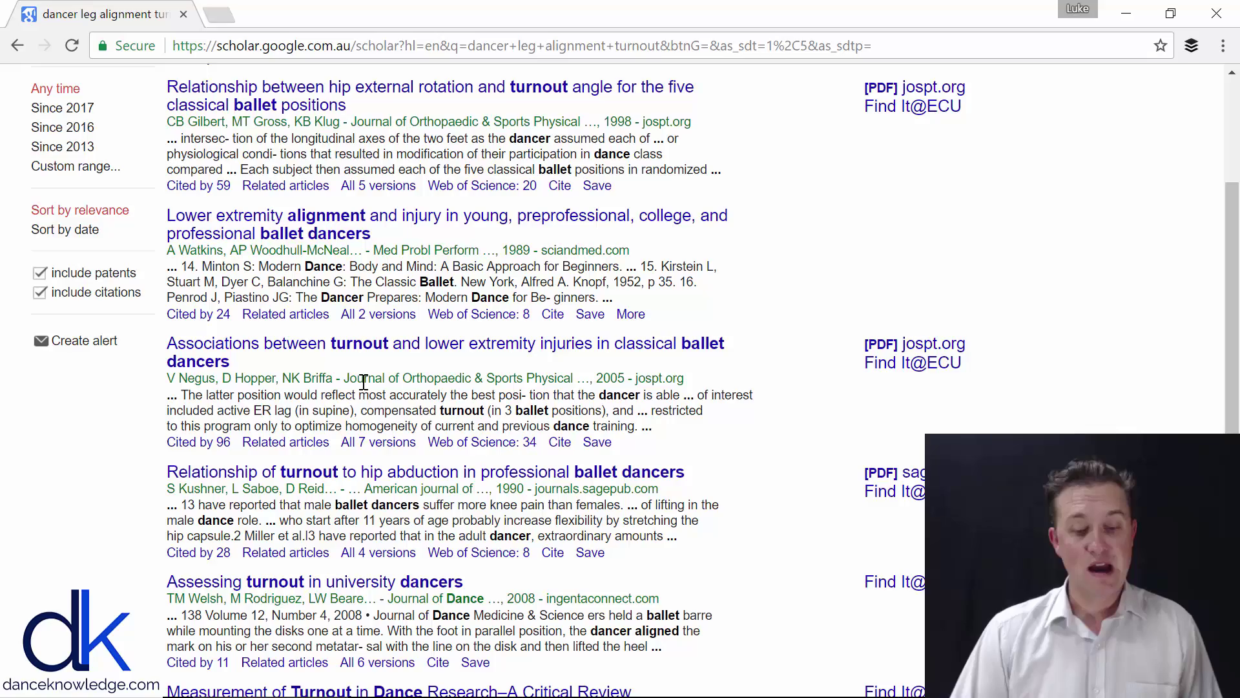
scroll(368, 393, "down", 4)
scroll(368, 395, "up", 8)
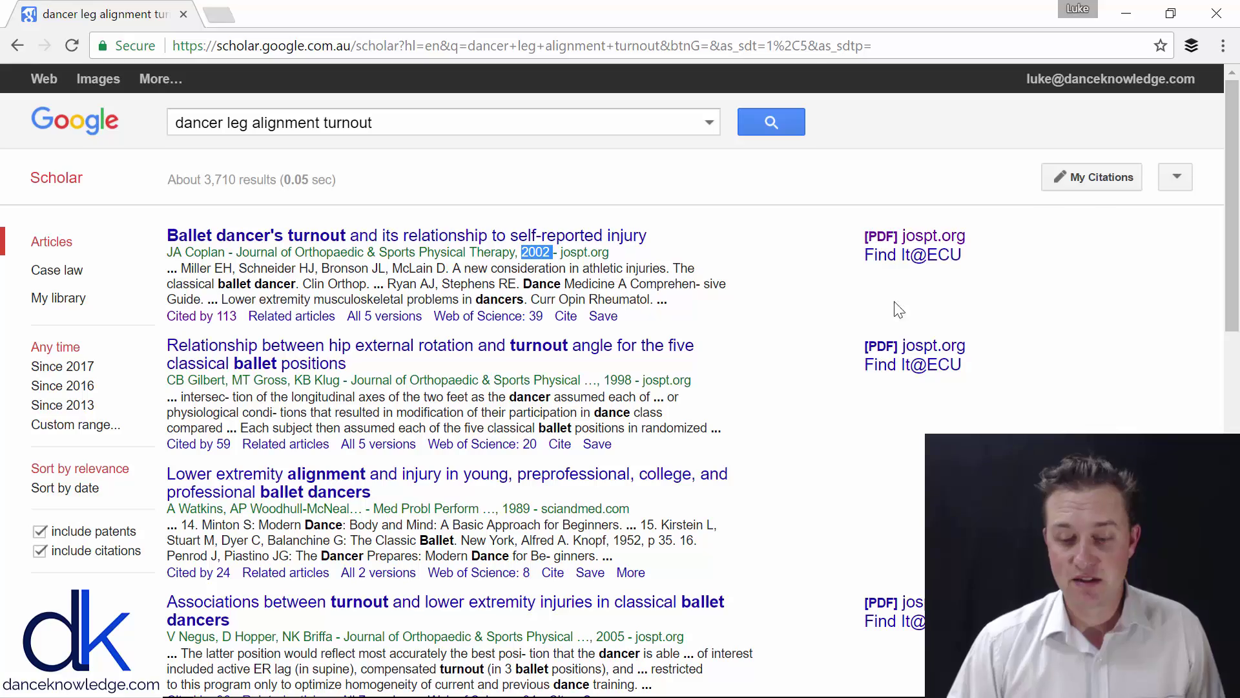
scroll(890, 438, "down", 6)
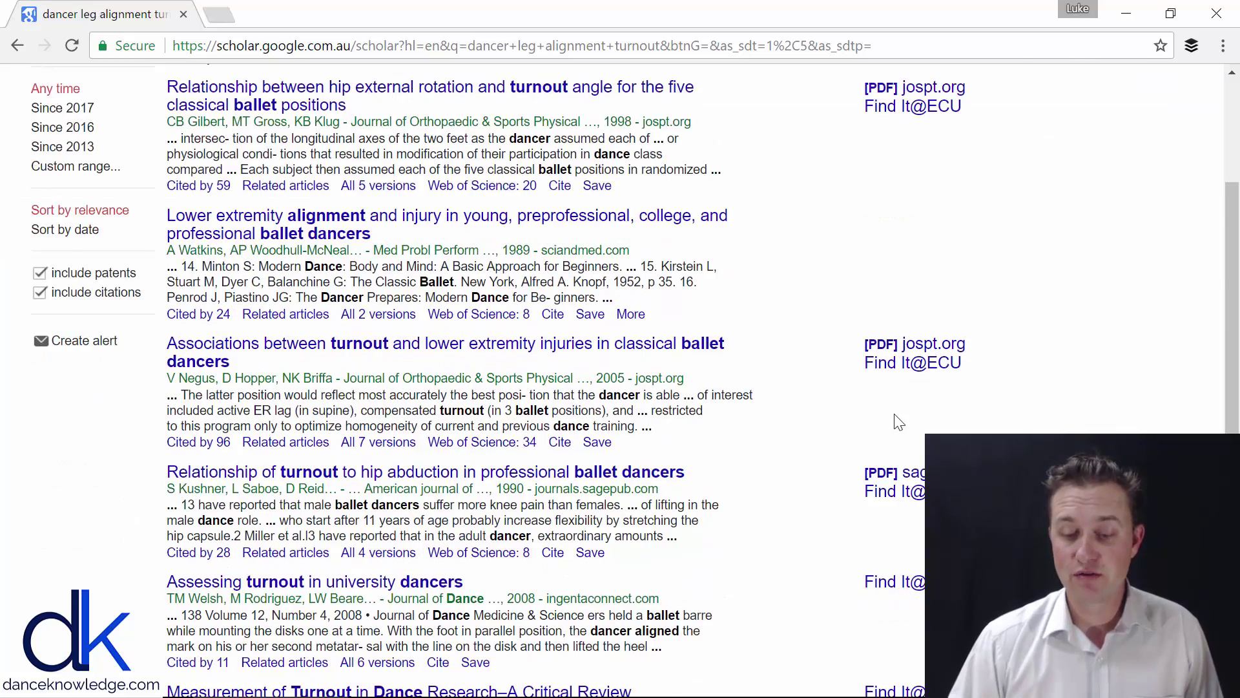
scroll(909, 430, "up", 6)
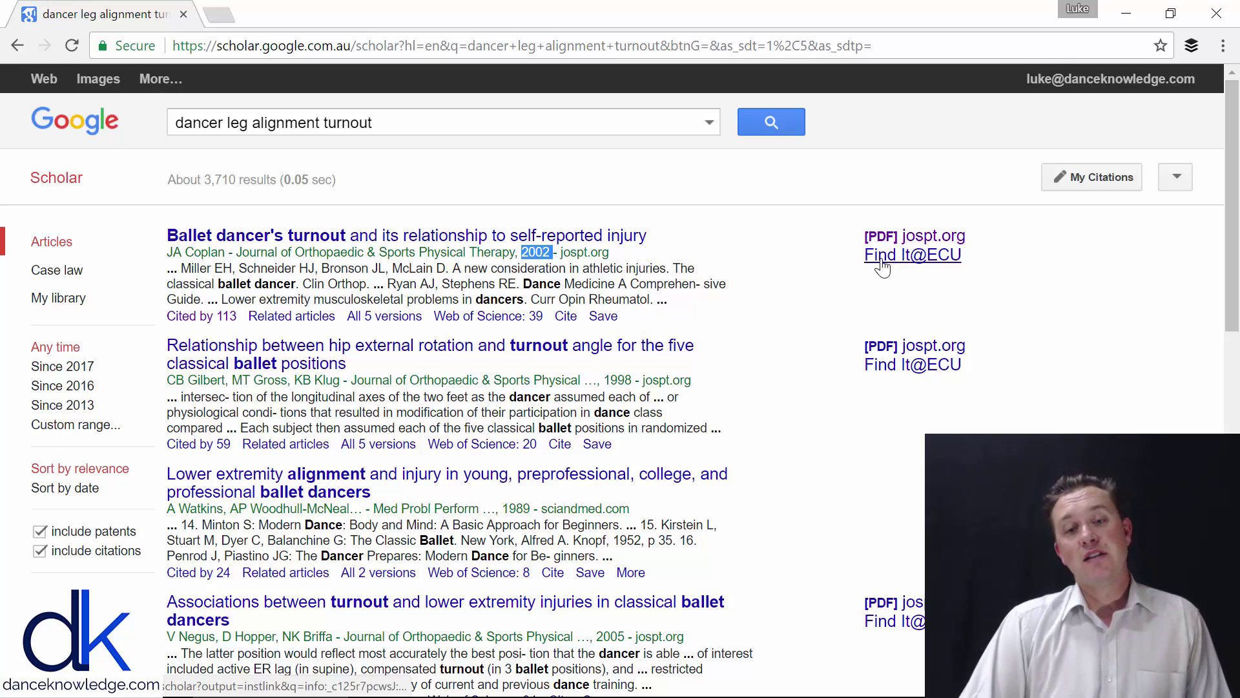
- Read through the Ballet dancer's turnout PDF, then go back to the Scholar results
left_click(920, 241)
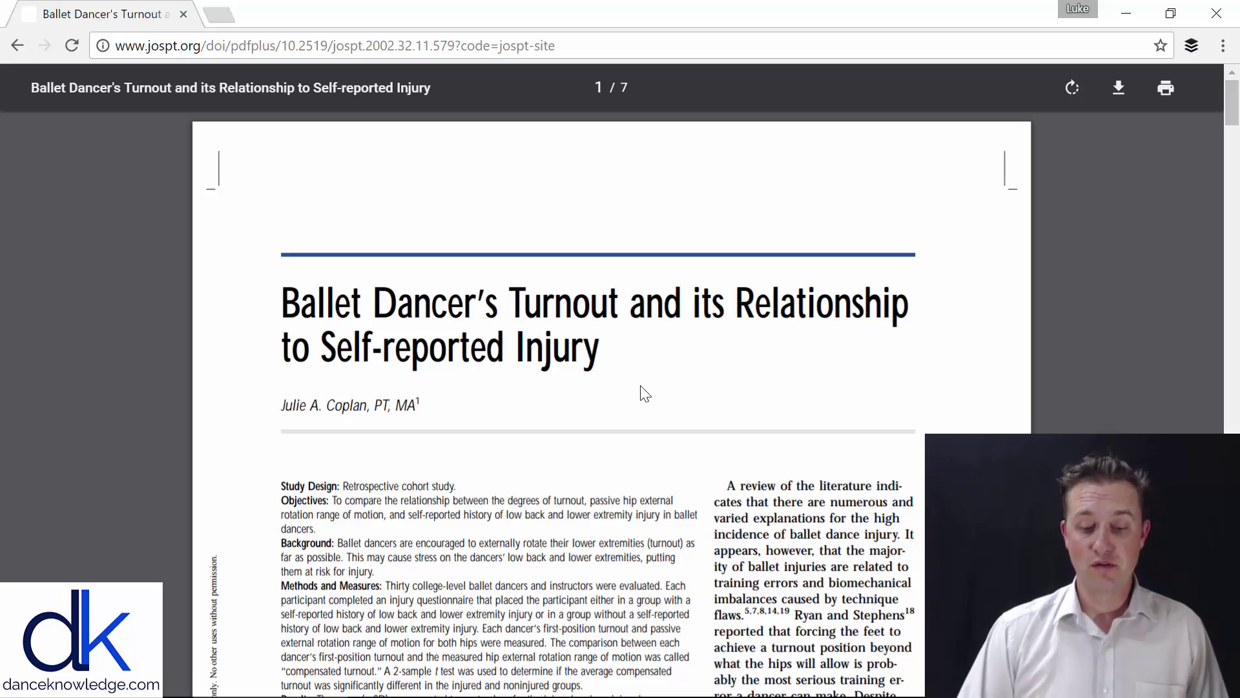
scroll(650, 407, "down", 10)
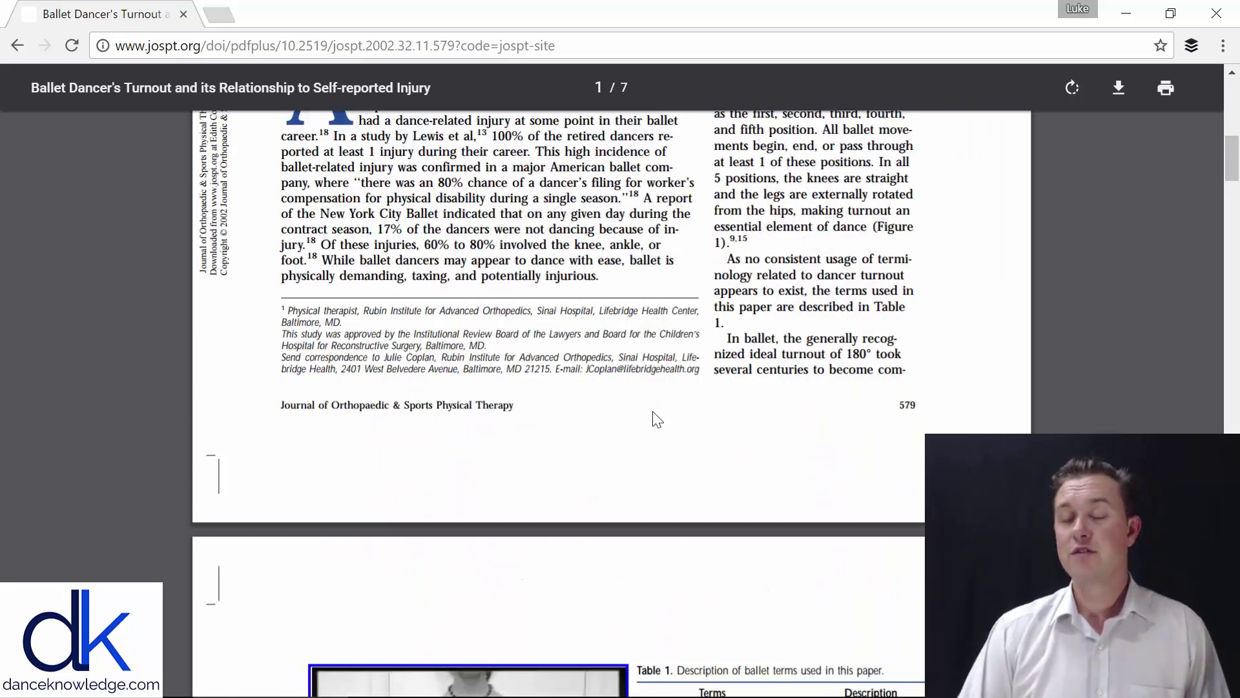
scroll(655, 417, "up", 8)
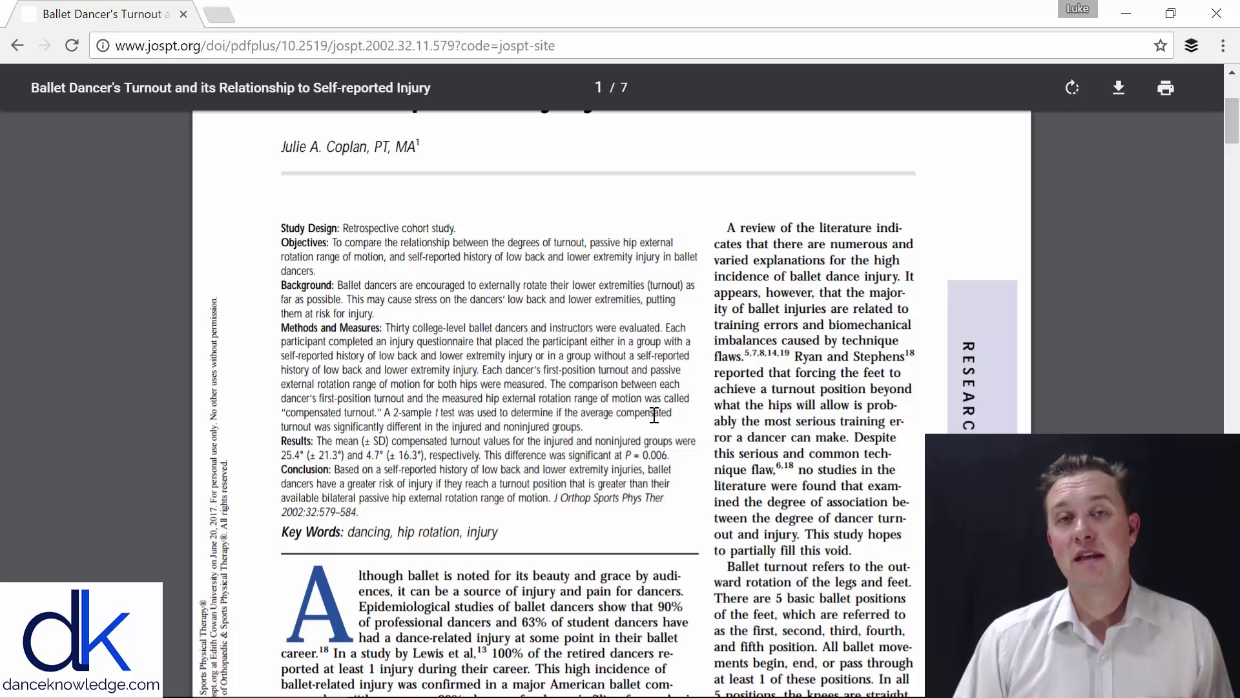
scroll(649, 417, "up", 4)
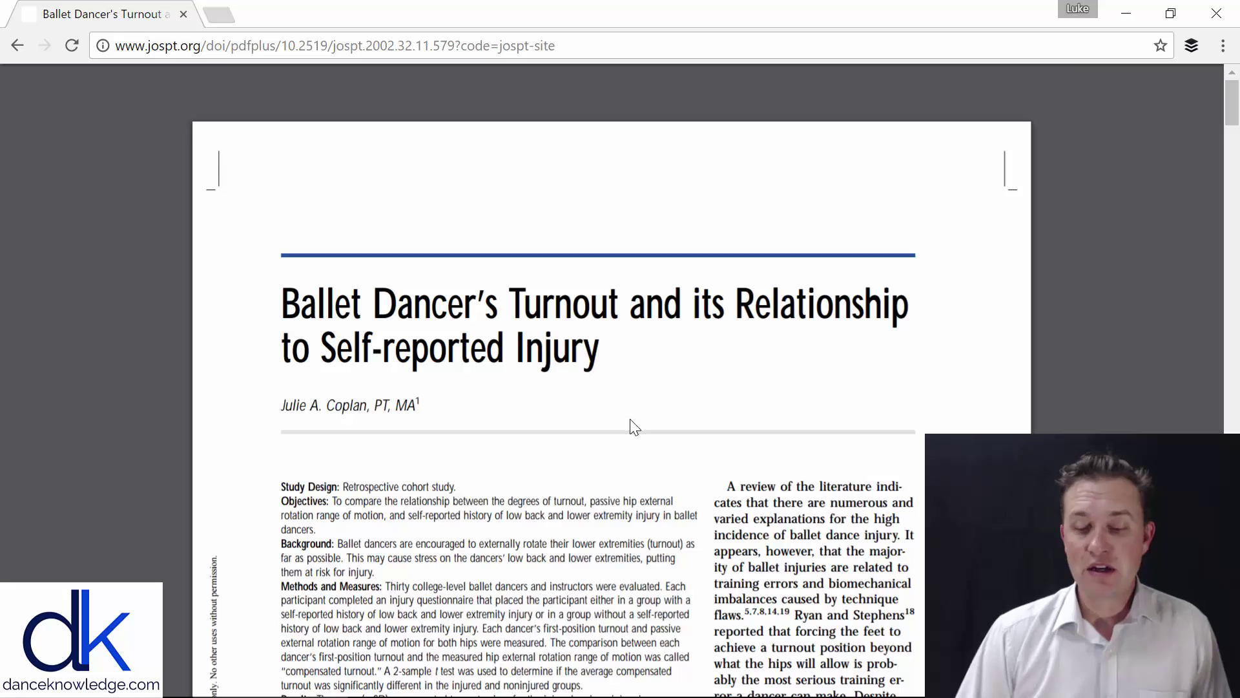
scroll(631, 423, "down", 10)
scroll(637, 446, "down", 15)
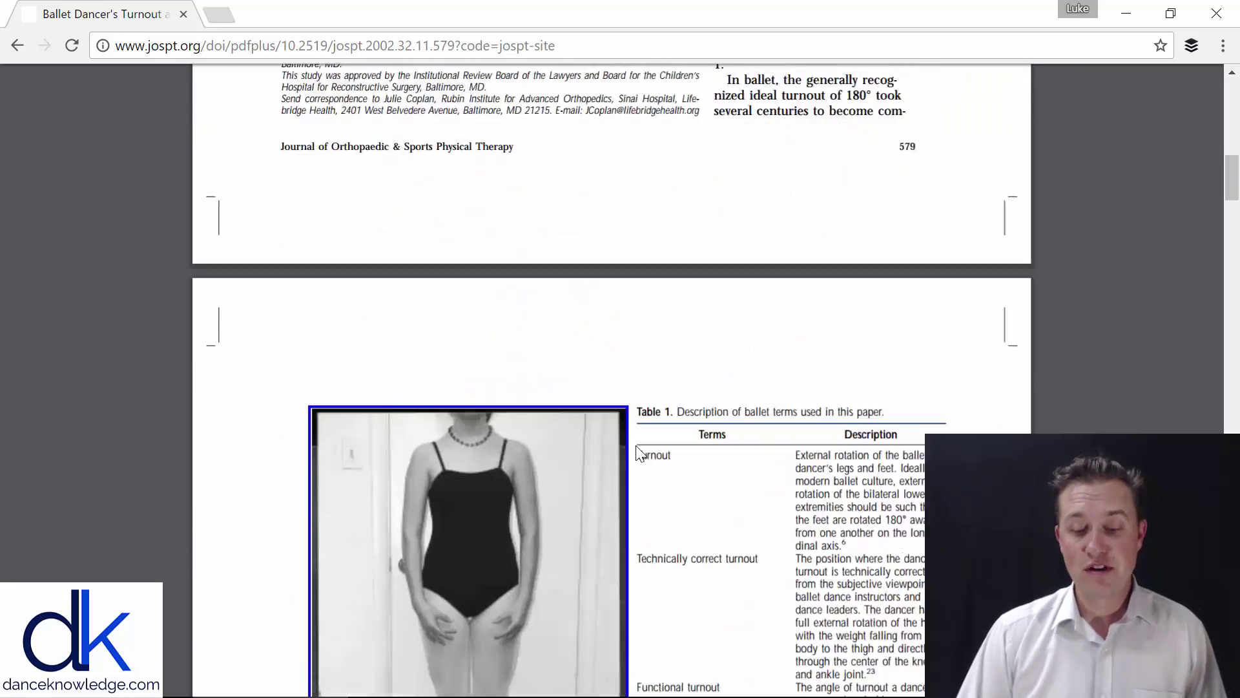
scroll(637, 446, "down", 10)
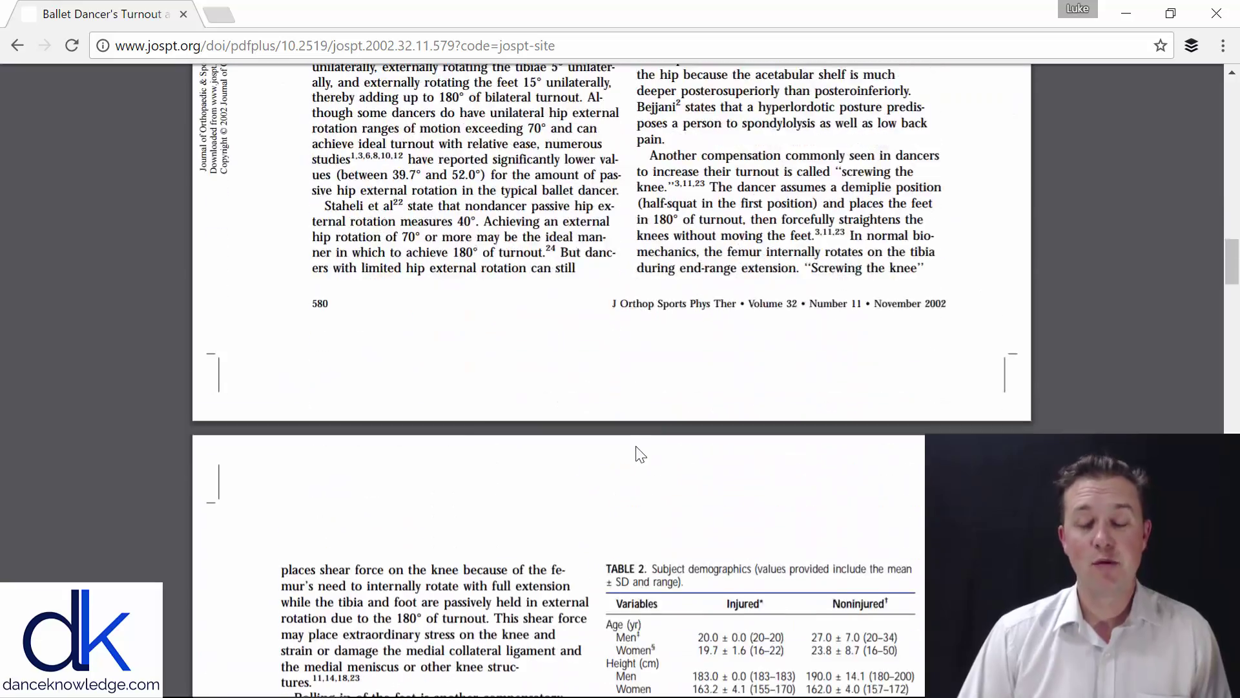
scroll(635, 445, "up", 18)
scroll(634, 445, "up", 12)
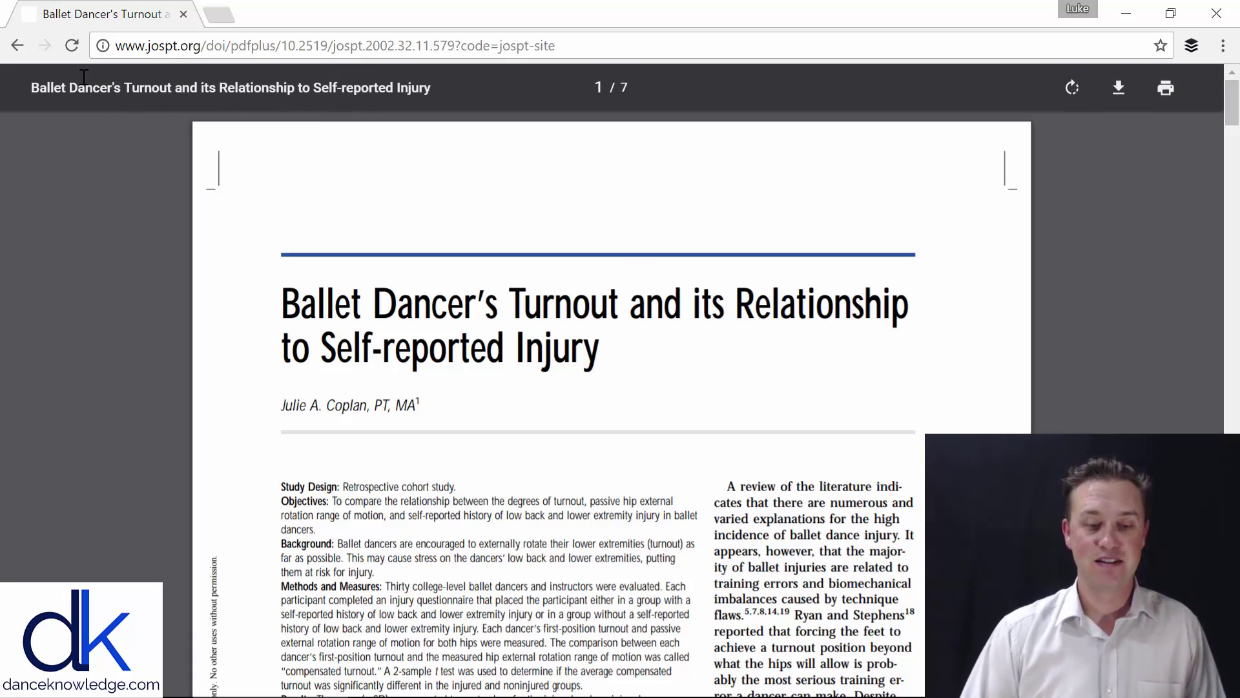
left_click(14, 51)
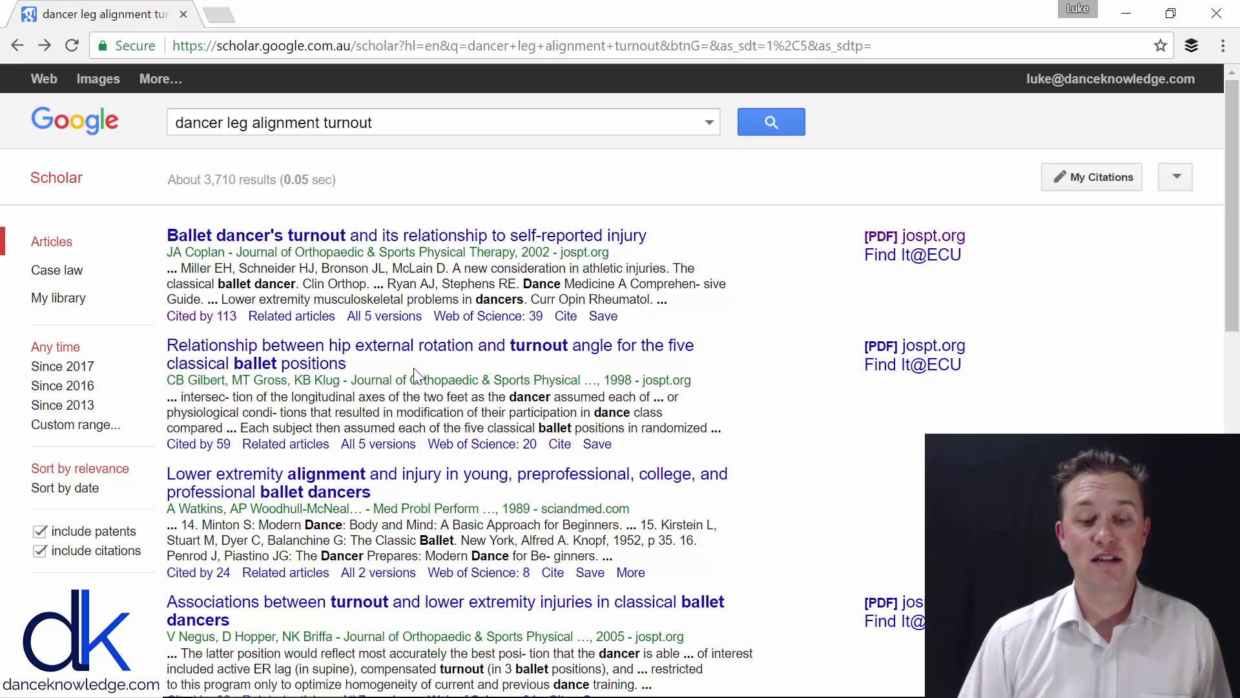
left_click(203, 317)
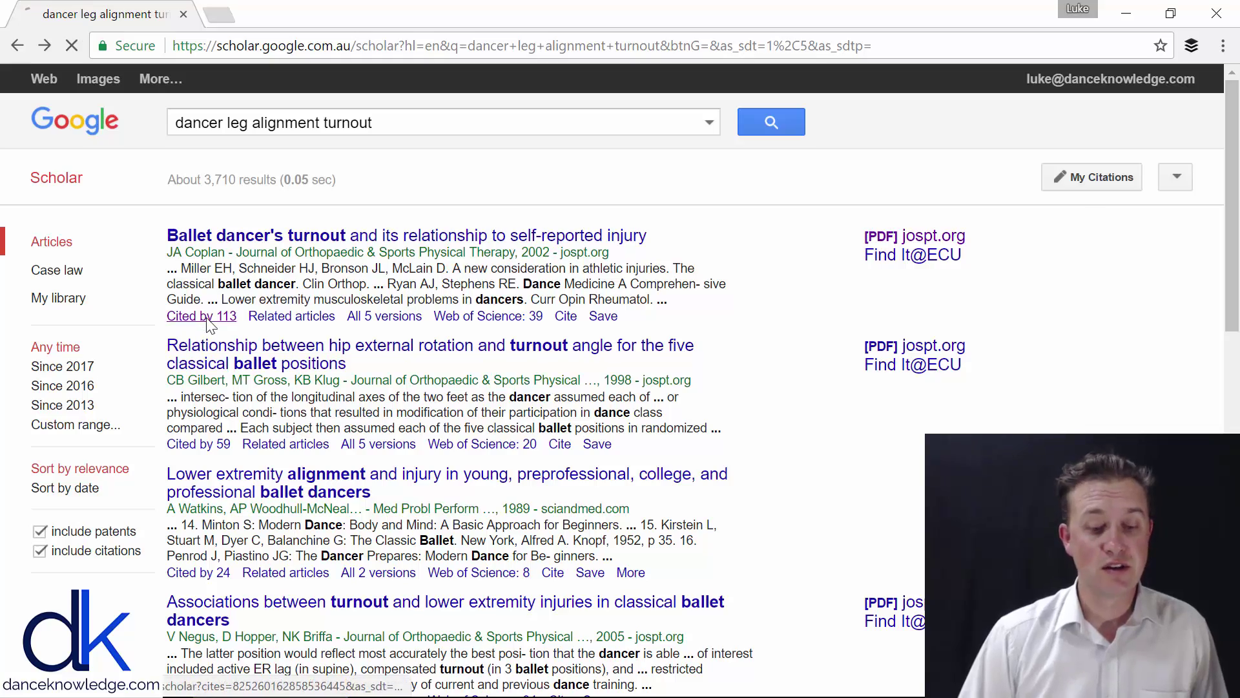
scroll(399, 379, "down", 10)
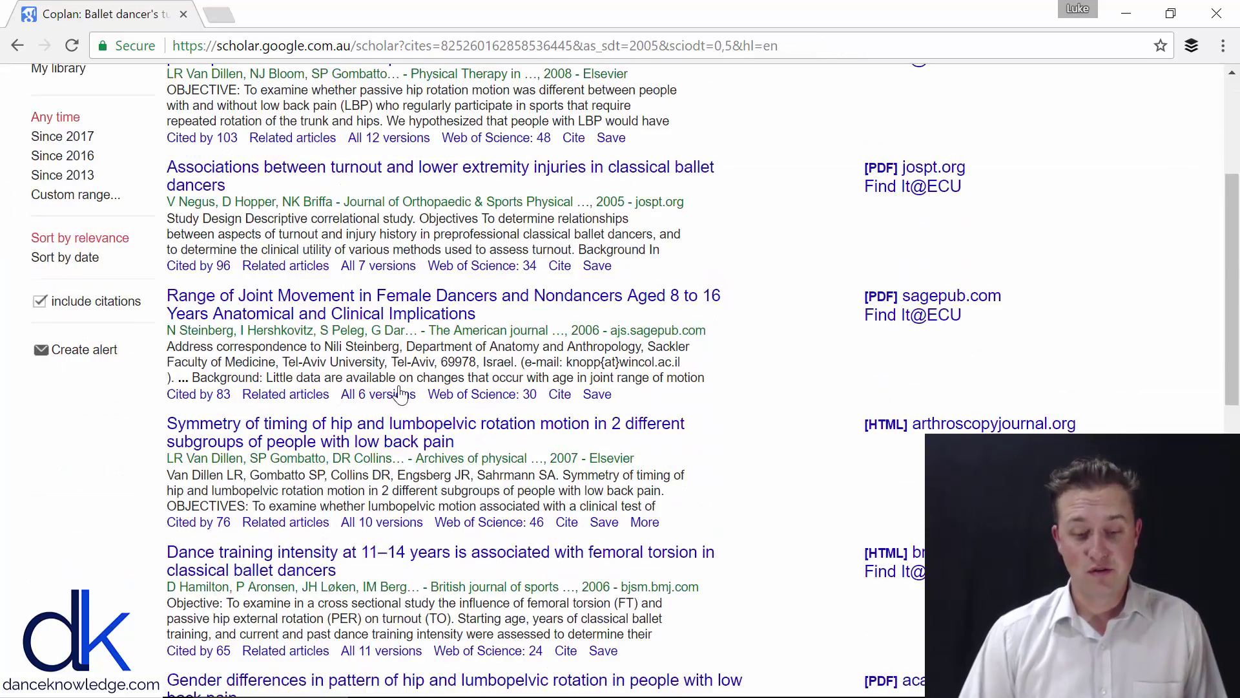
scroll(402, 399, "up", 10)
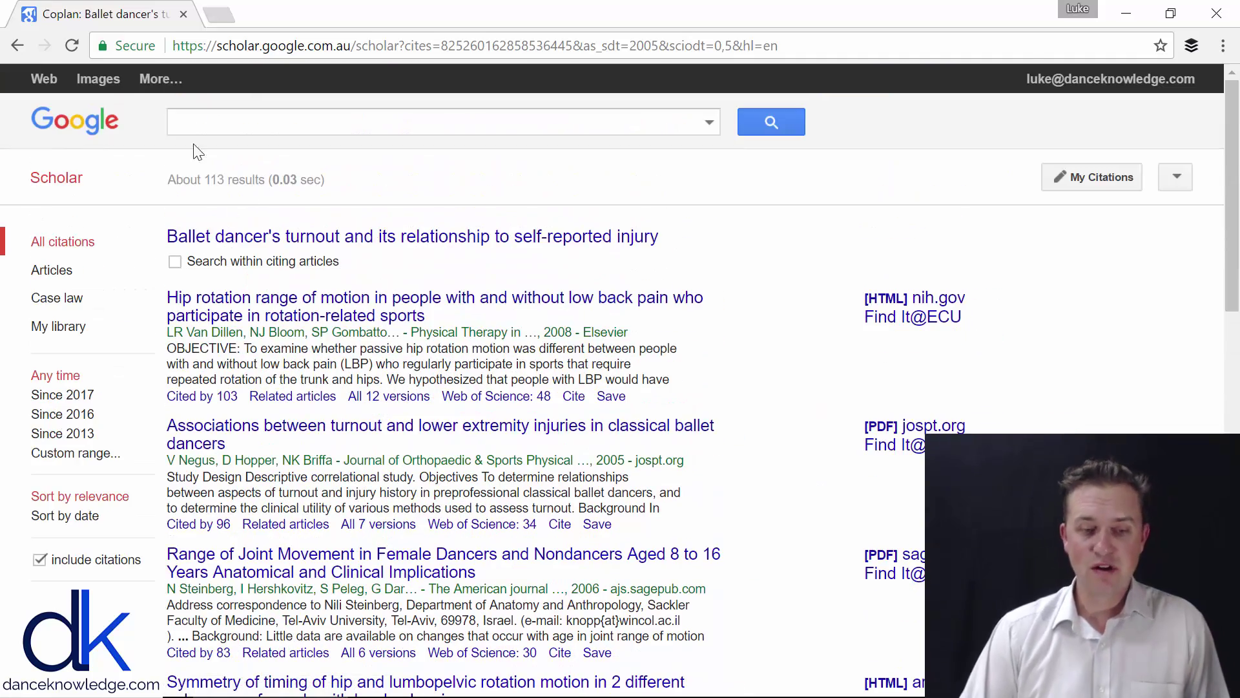
left_click(20, 43)
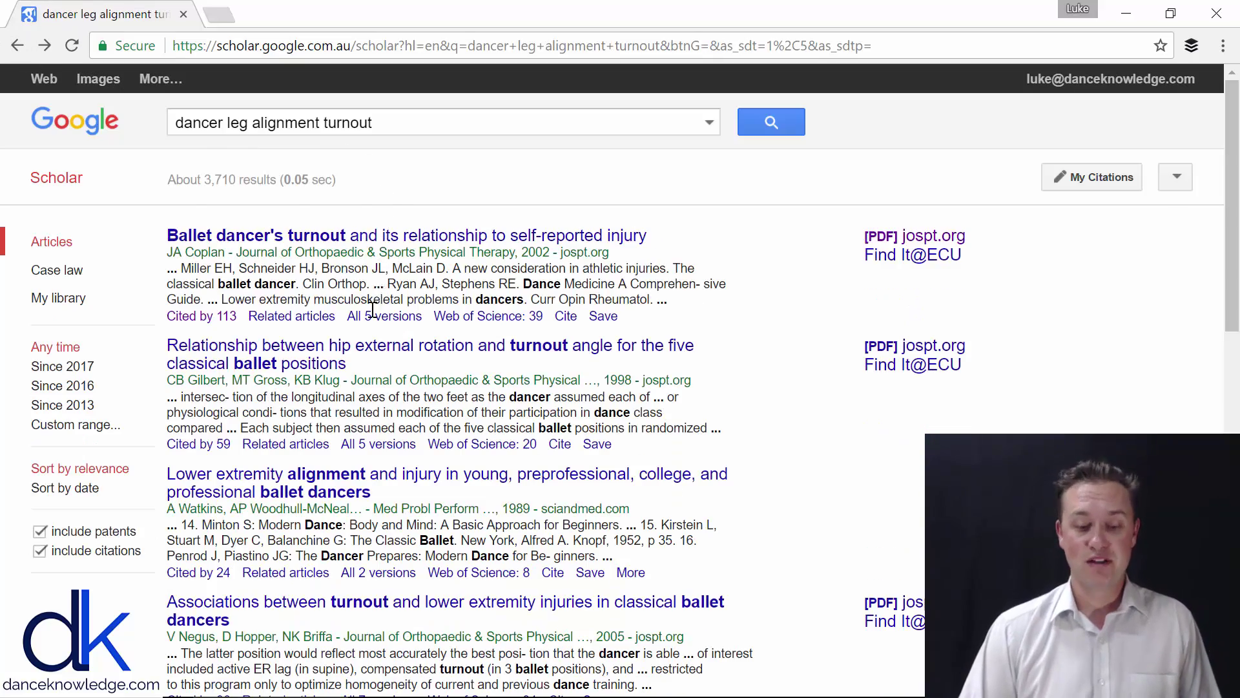
scroll(374, 354, "down", 6)
scroll(373, 357, "up", 6)
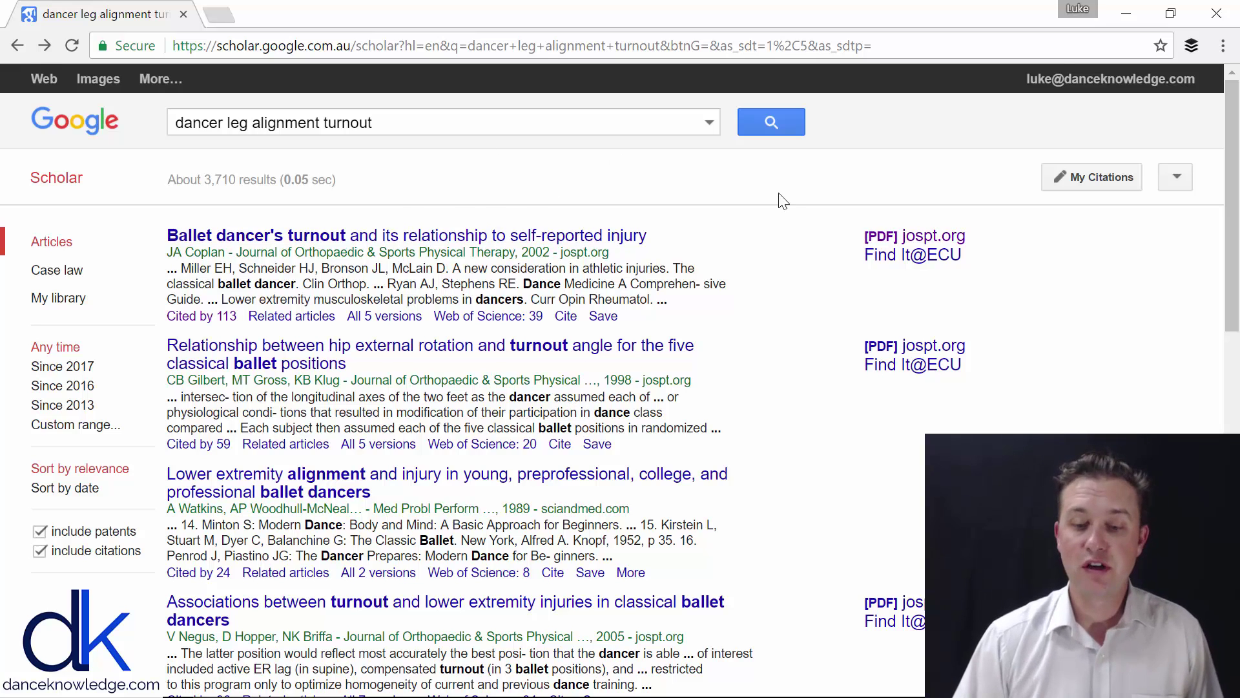
left_click(710, 124)
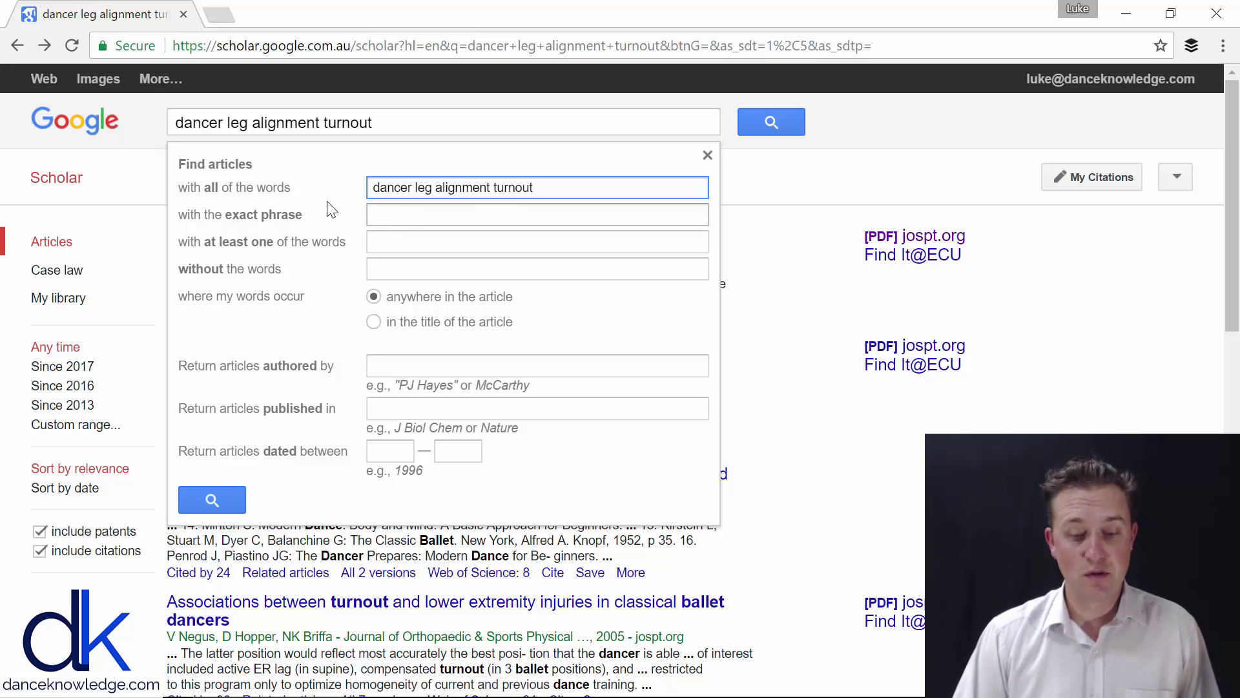
left_click_drag(546, 186, 369, 186)
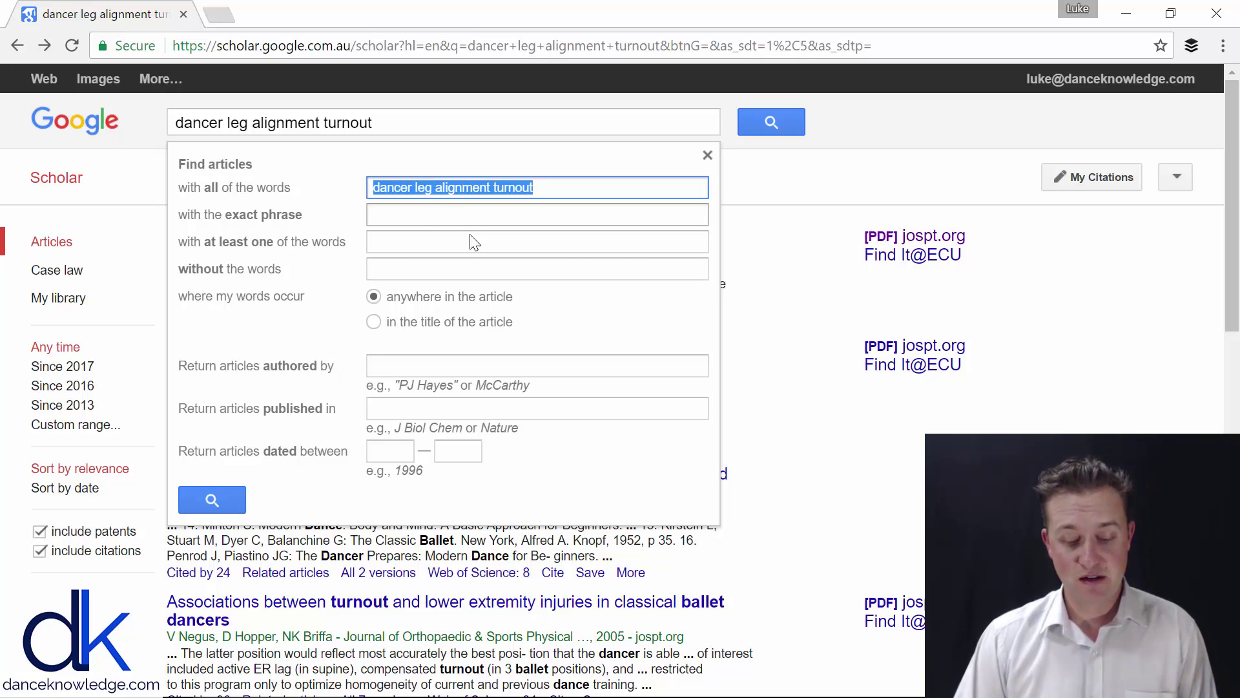
mouse_move(463, 191)
left_mouse_down()
mouse_move(469, 223)
mouse_move(396, 208)
mouse_move(483, 189)
left_mouse_up()
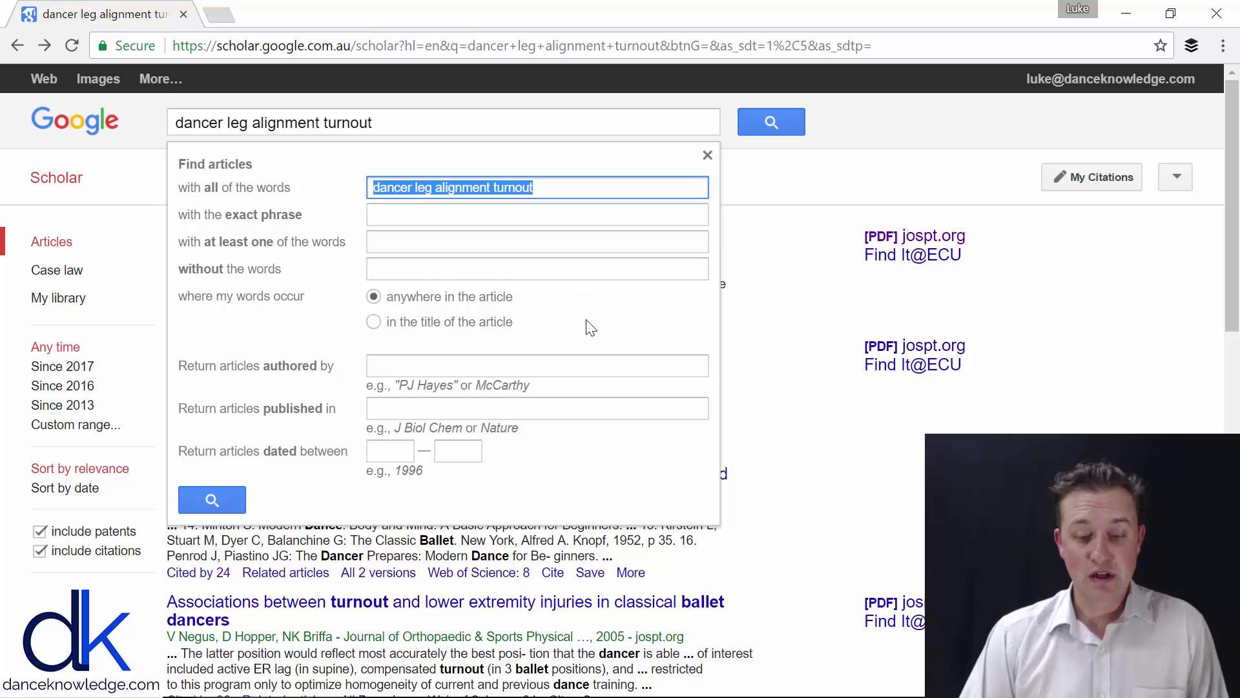
left_click(479, 361)
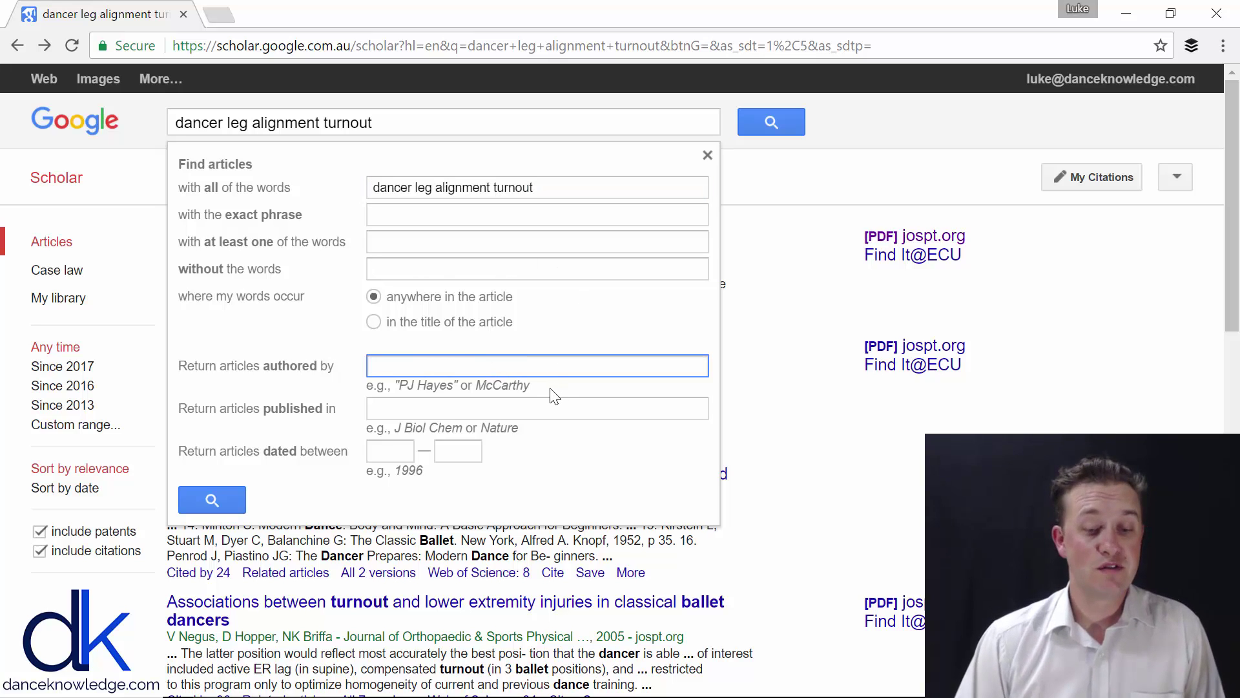
left_click(443, 408)
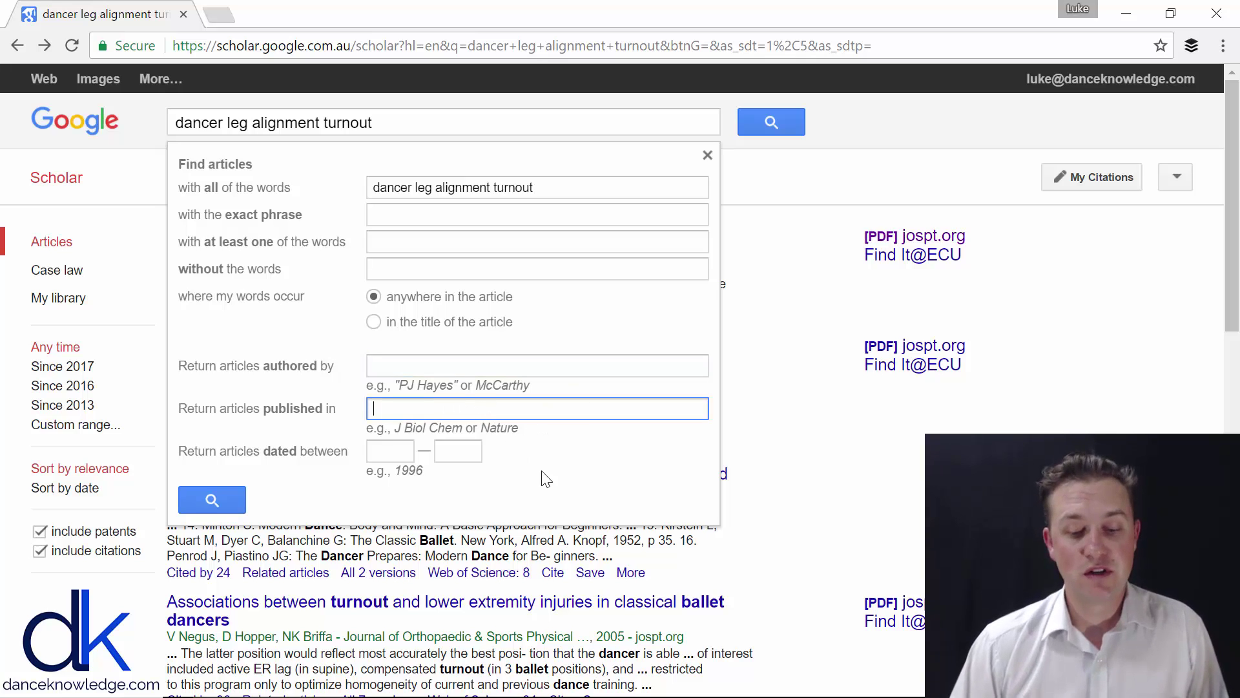
left_click(394, 452)
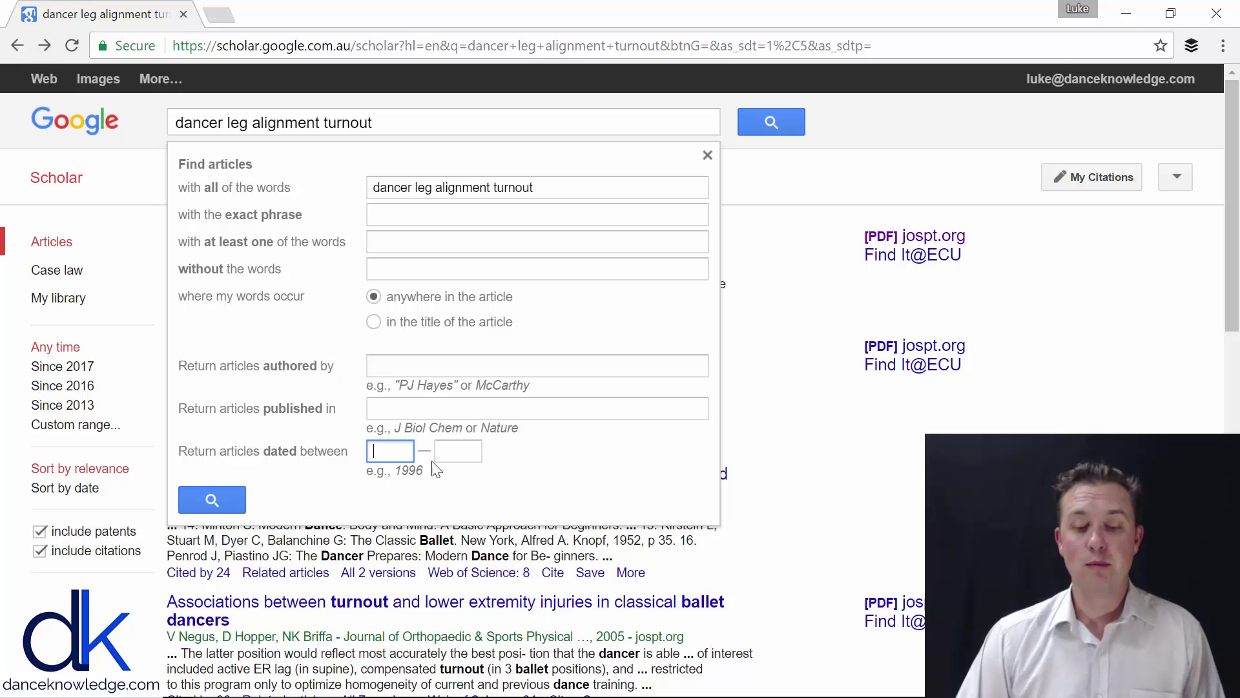
left_click(451, 452)
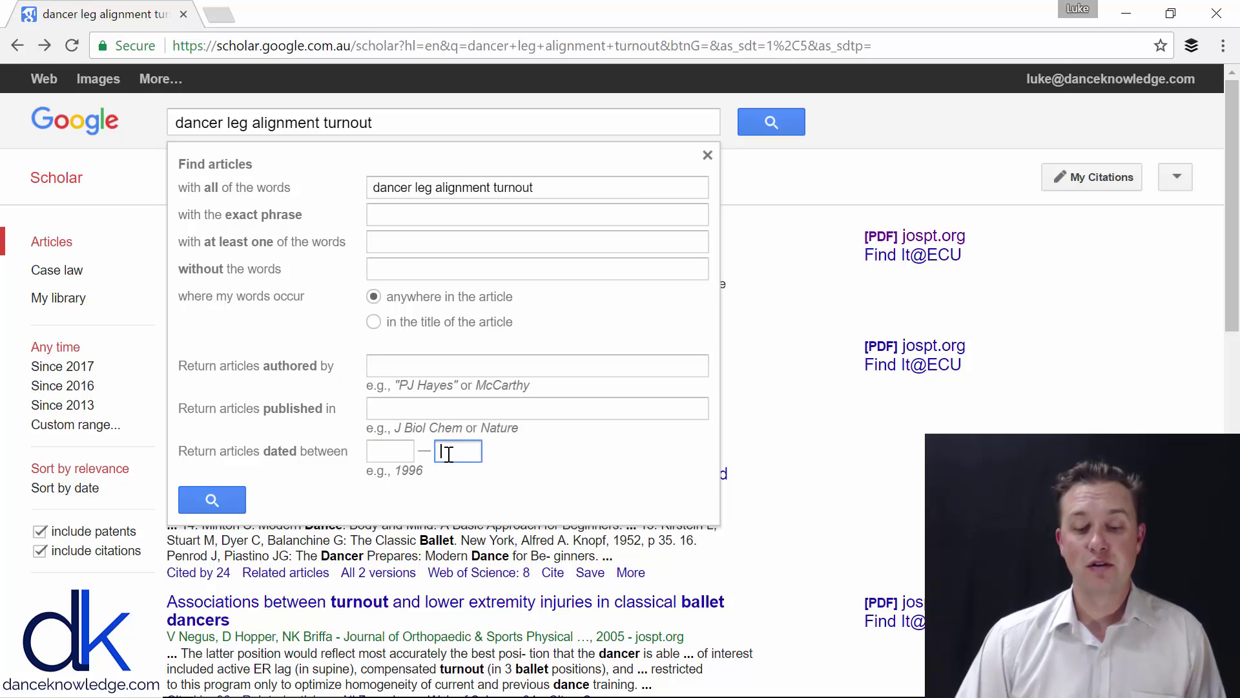
left_click(403, 447)
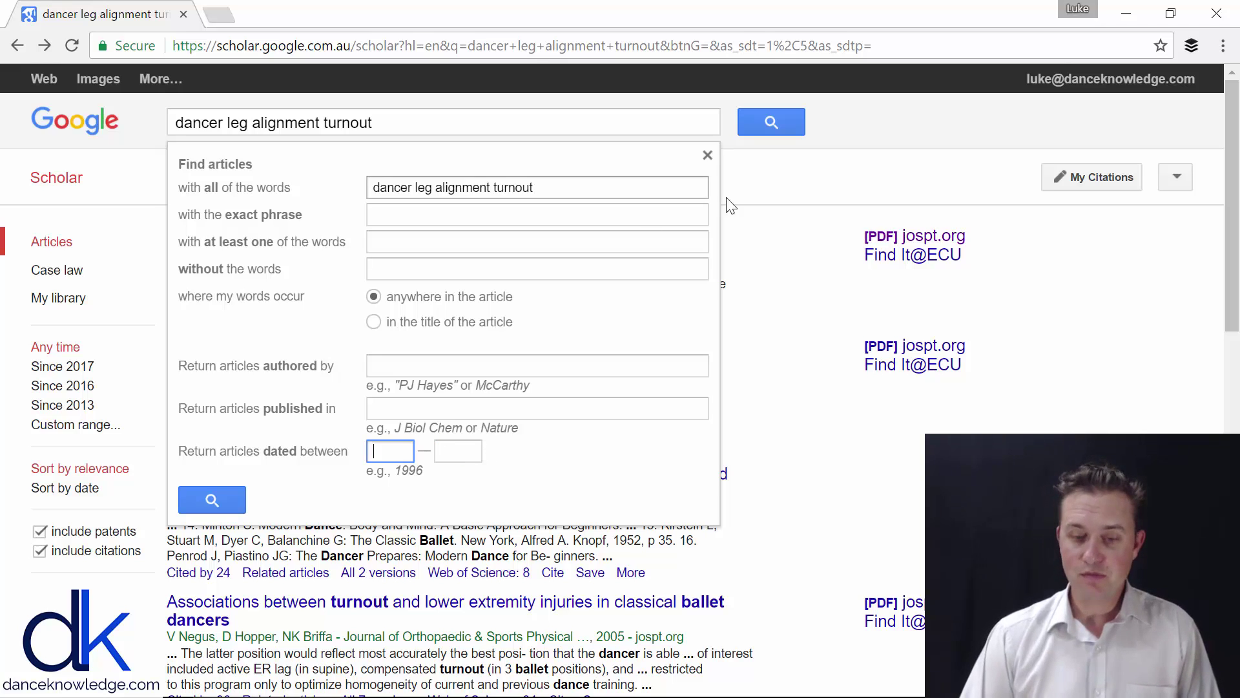
left_click(707, 156)
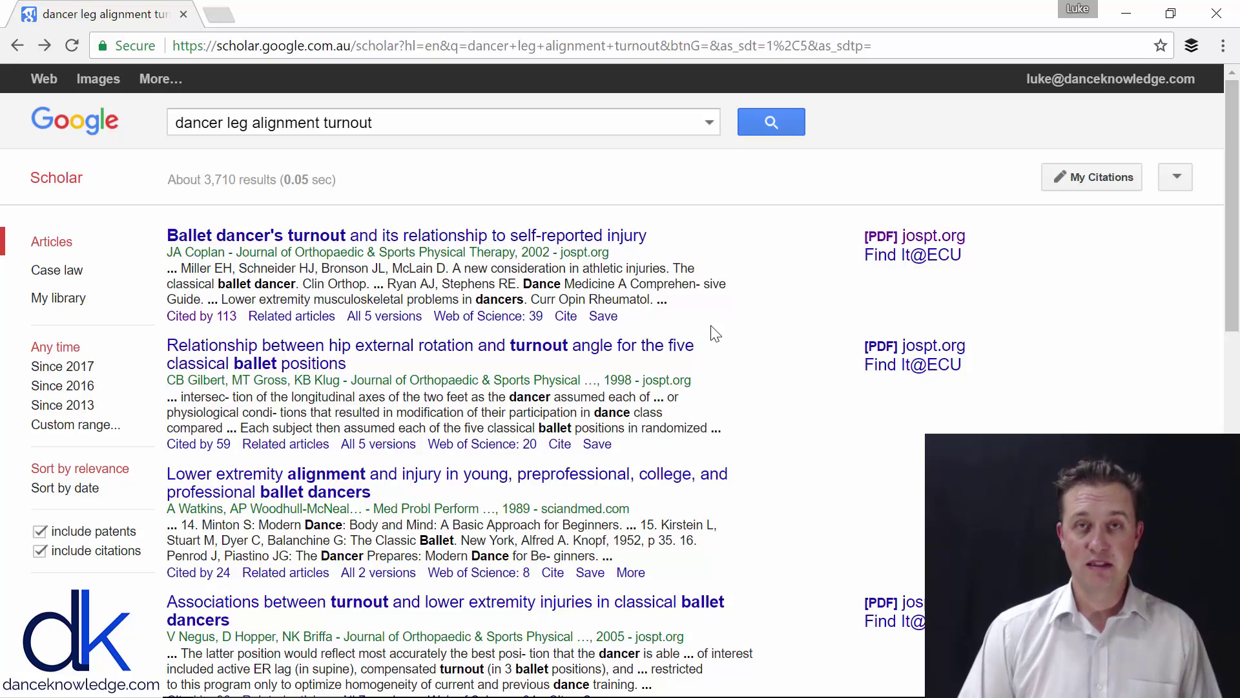
- Filter results to Since 2016 and list all versions of the single-leg squats paper
scroll(730, 313, "down", 4)
scroll(733, 319, "up", 4)
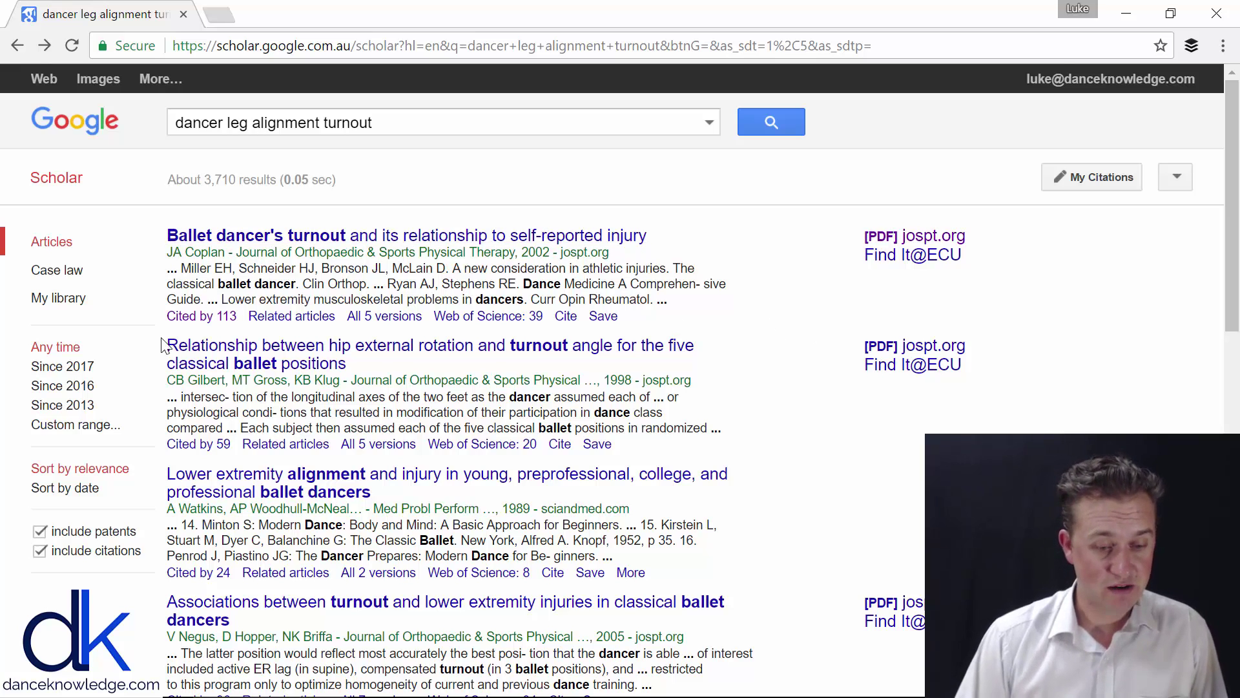
left_click(73, 386)
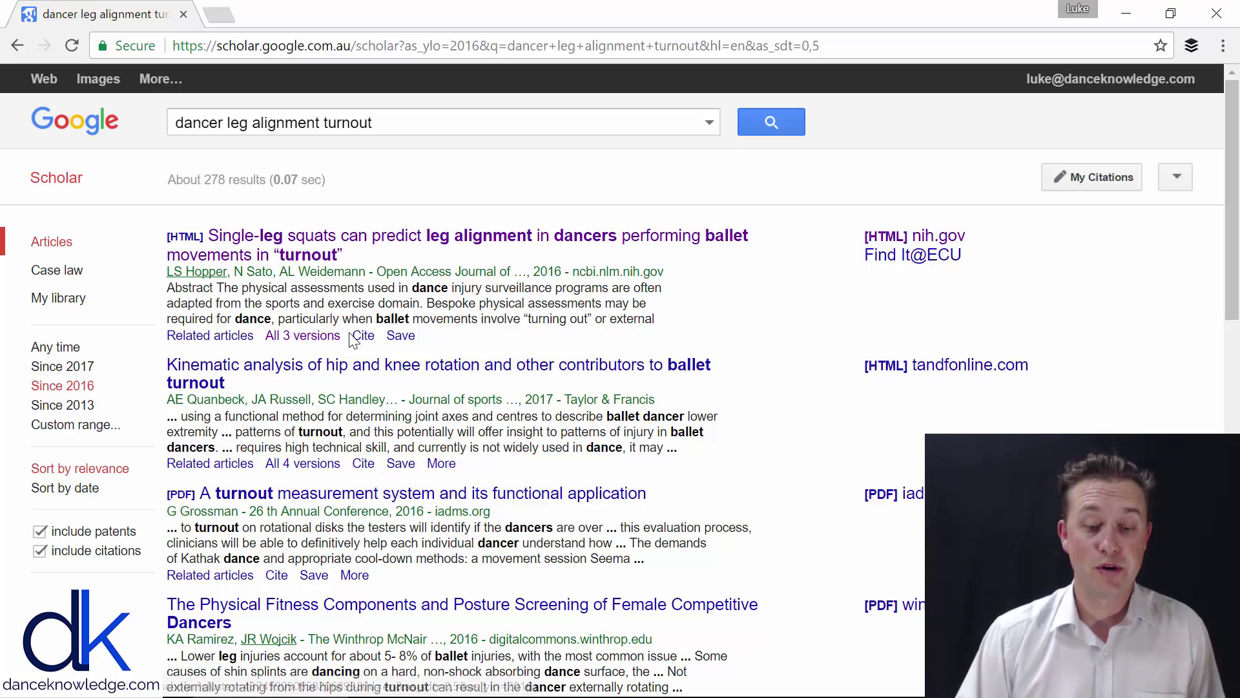
left_click(305, 347)
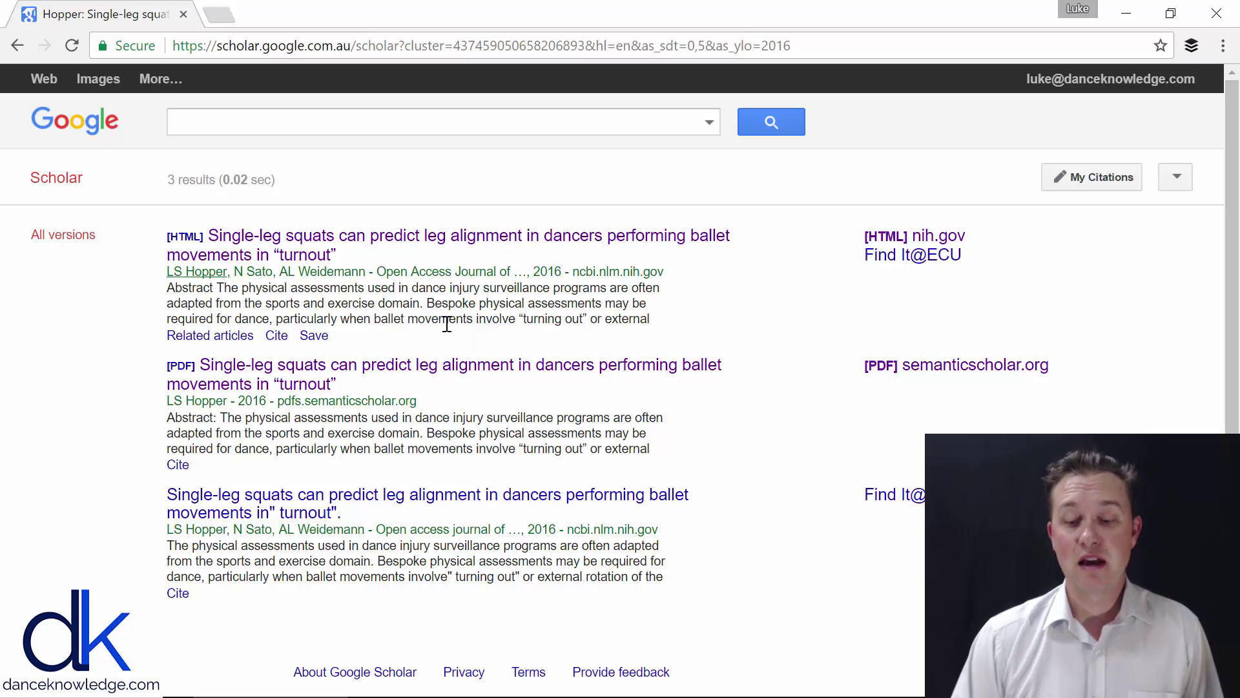
left_click(18, 45)
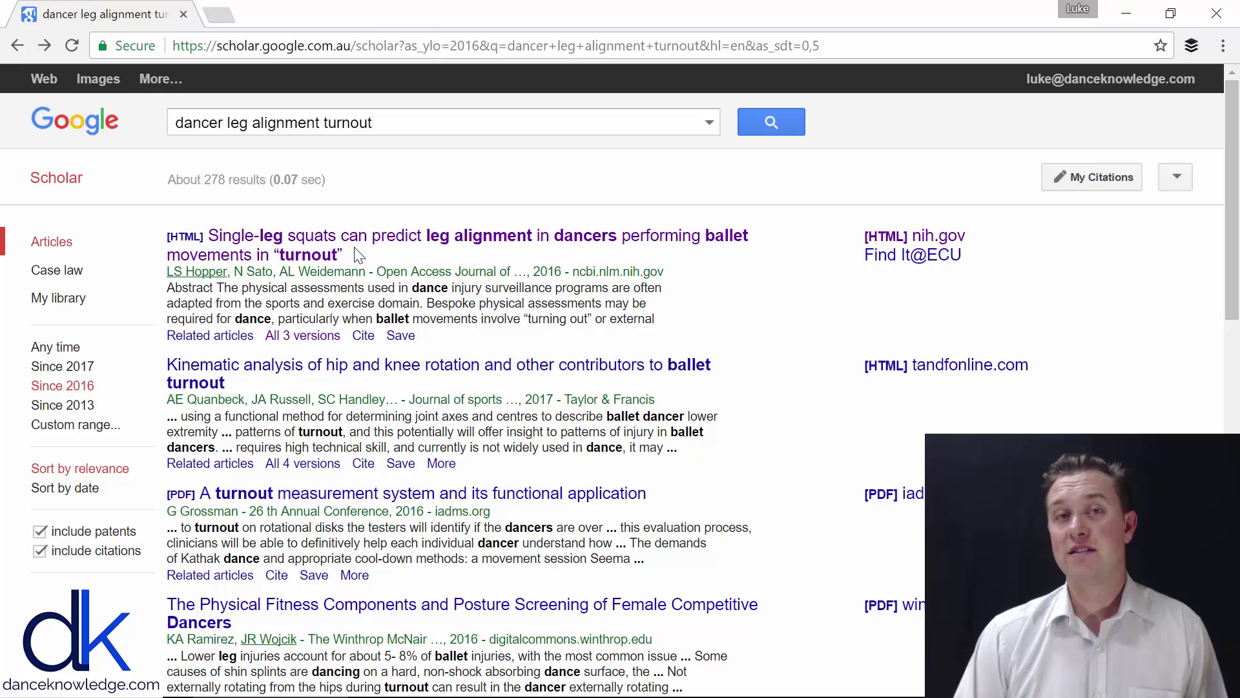